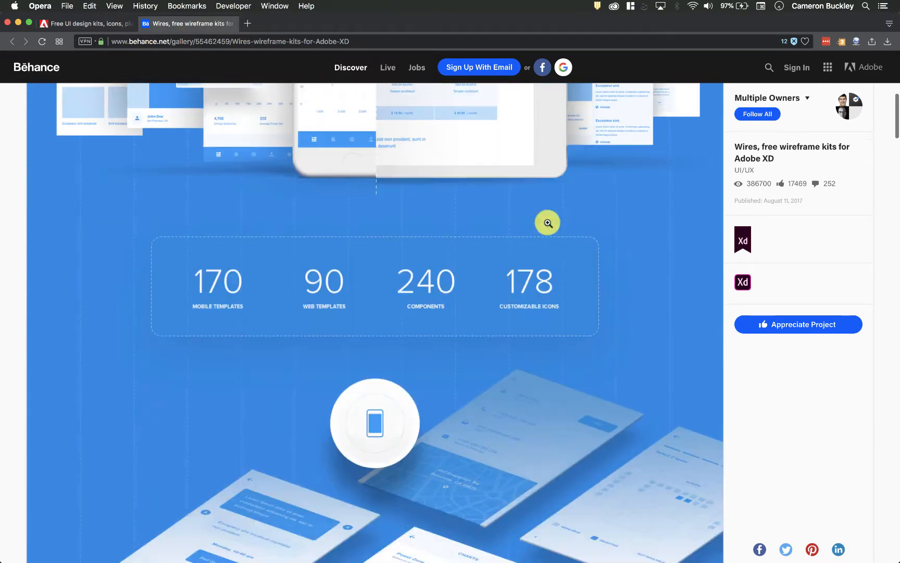
Review the Wires wireframe kit presentation on Behance down to its end and download the kits.
scroll(548, 223, "down", 12)
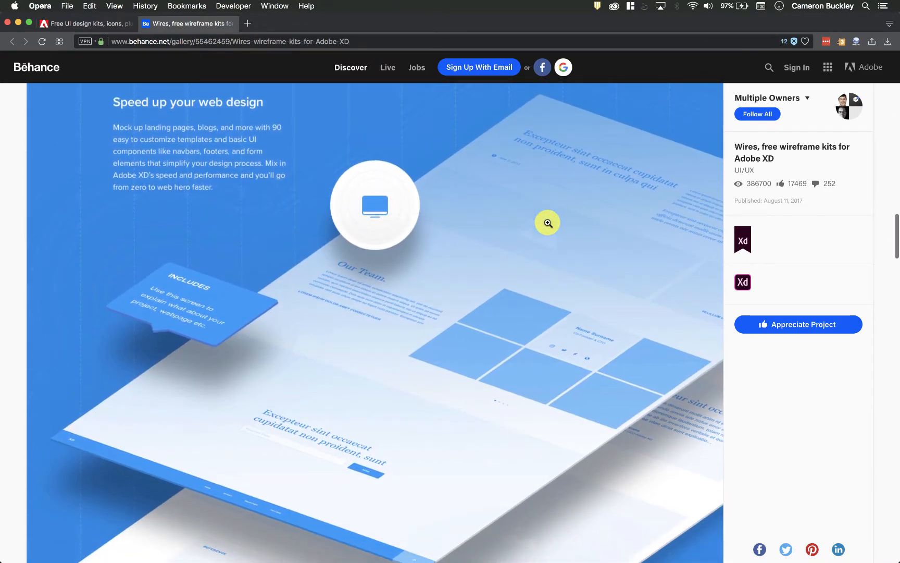
scroll(548, 223, "up", 10)
scroll(478, 332, "down", 10)
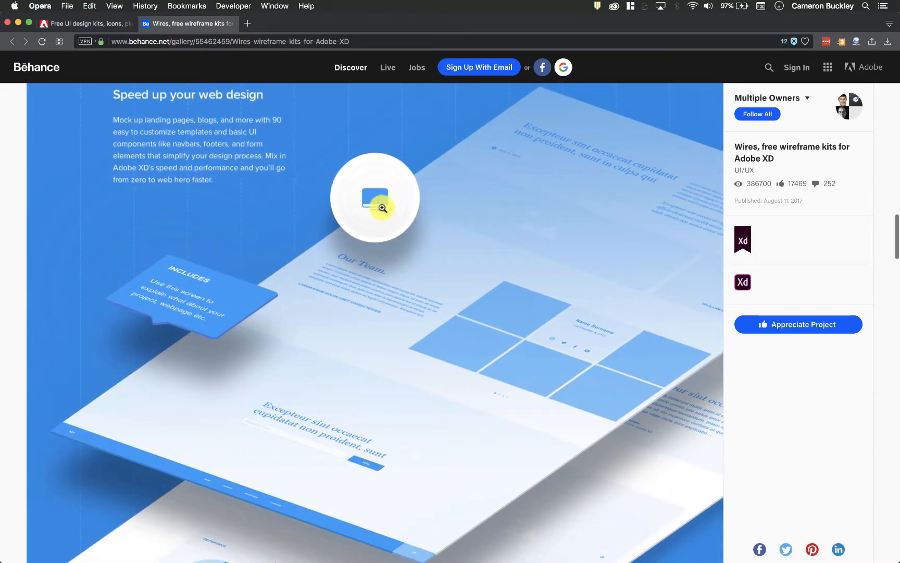
scroll(414, 272, "down", 15)
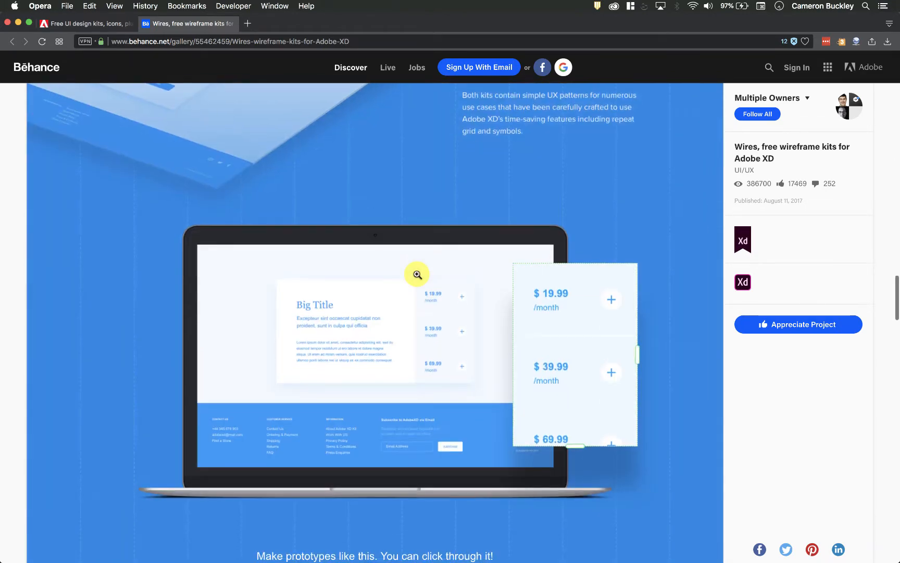
scroll(417, 275, "down", 15)
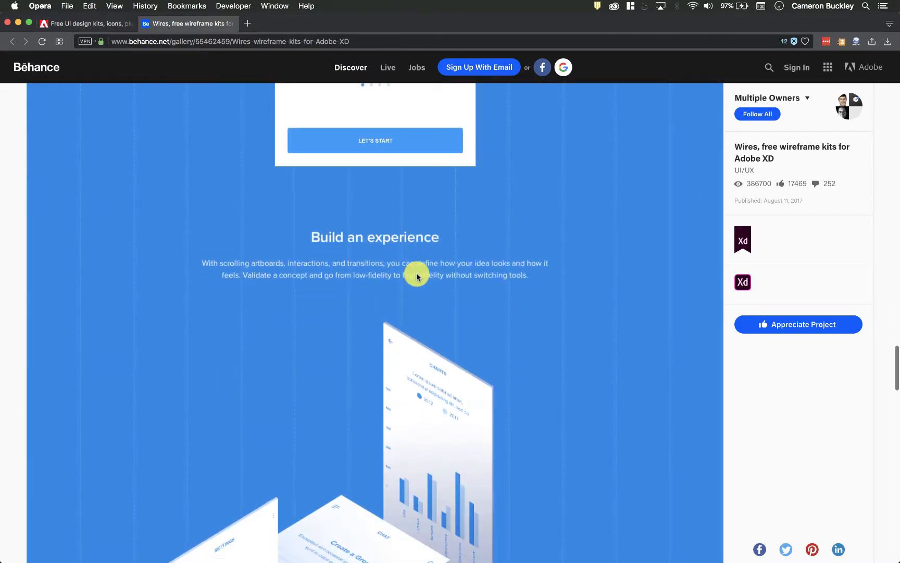
scroll(416, 273, "down", 9)
scroll(414, 269, "up", 1)
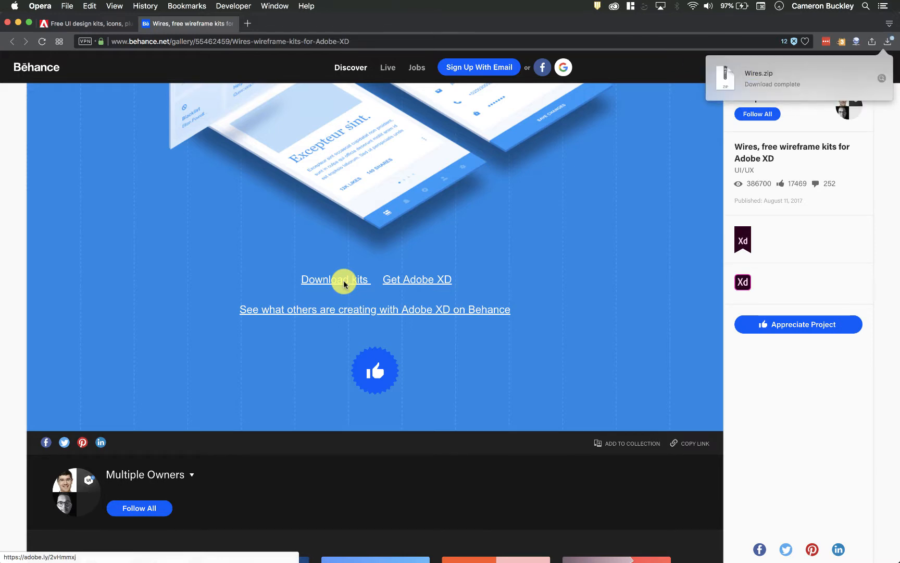
Move the Wires - Mobile.xd and Wires - Web.xd files from Downloads to the Desktop and open Wires - Web.xd in Adobe XD.
left_click(769, 78)
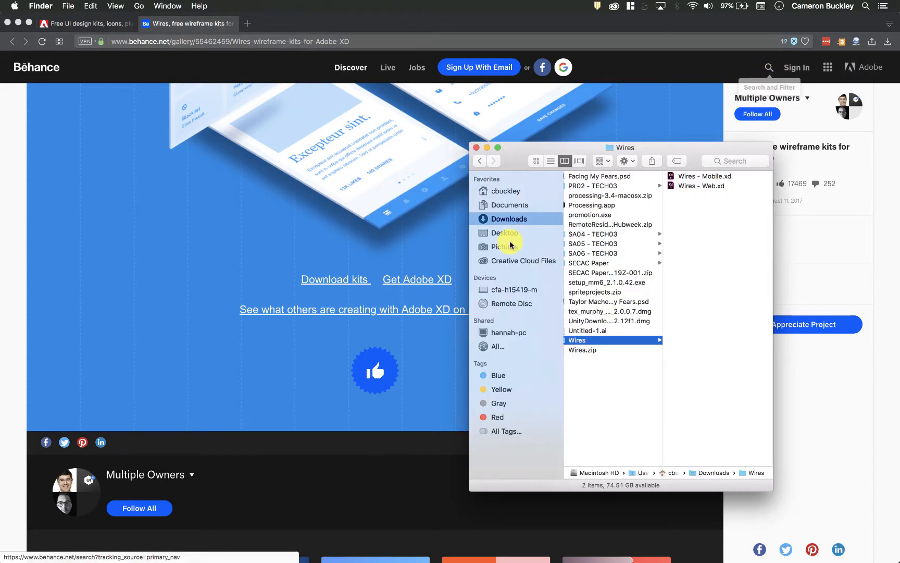
left_click_drag(715, 201, 507, 236)
left_click(507, 235)
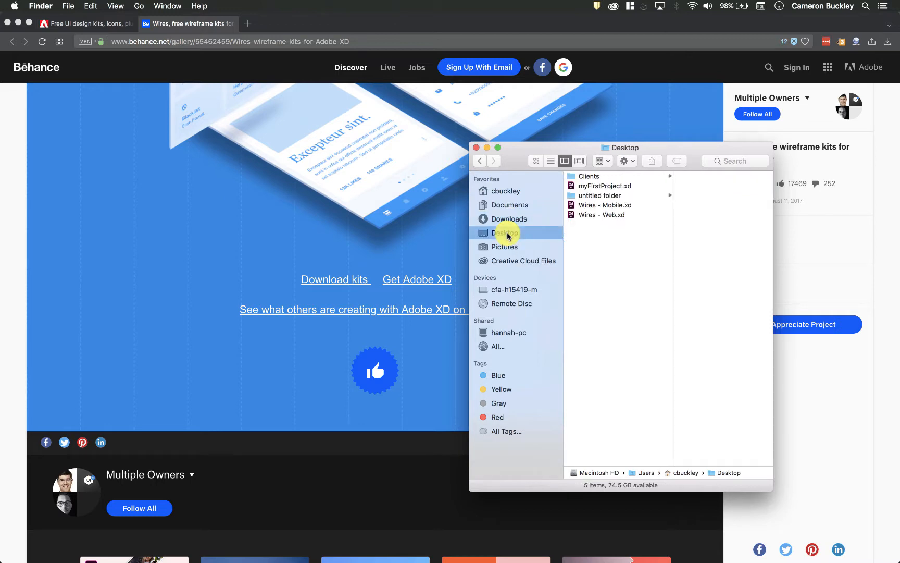
left_click(607, 216)
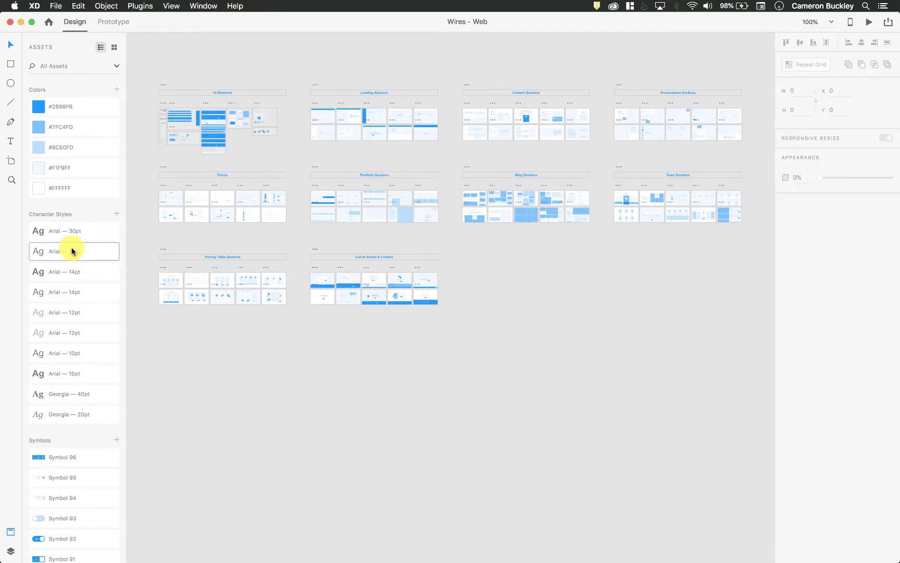
Look through the web kit's colors, character styles and symbols, and survey its artboard groups such as Forms, Landing, Portfolio and Blog Sections.
scroll(72, 247, "down", 20)
scroll(71, 207, "up", 20)
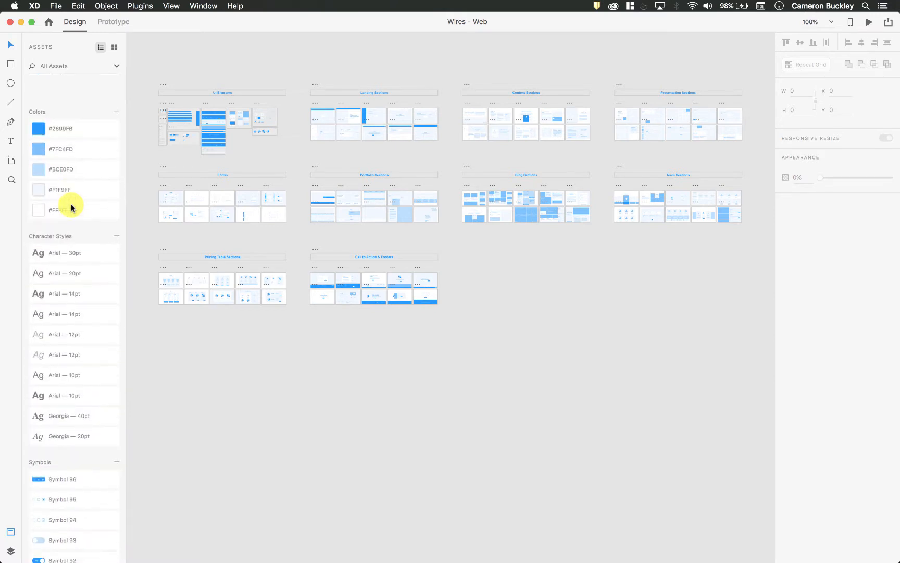
scroll(208, 126, "up", 10)
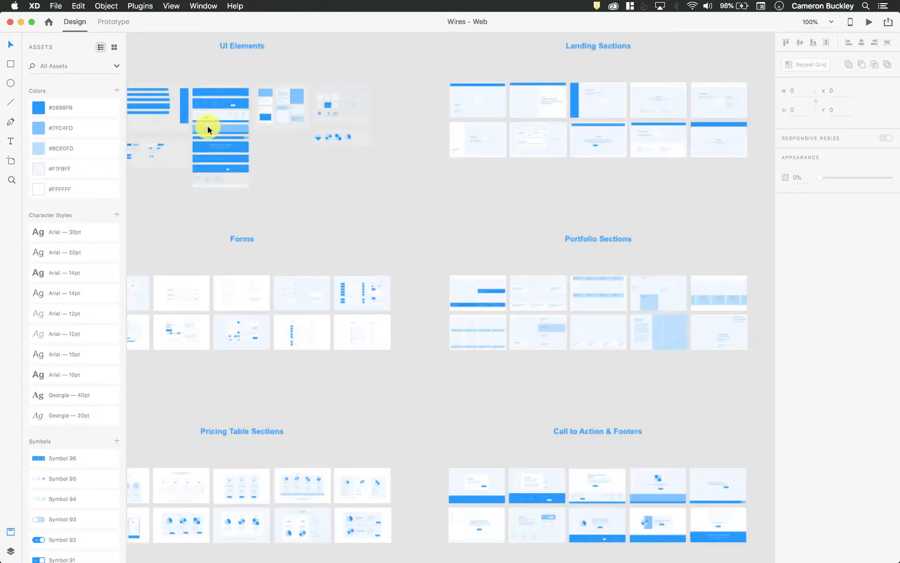
scroll(207, 130, "left", 1)
scroll(207, 129, "down", 1)
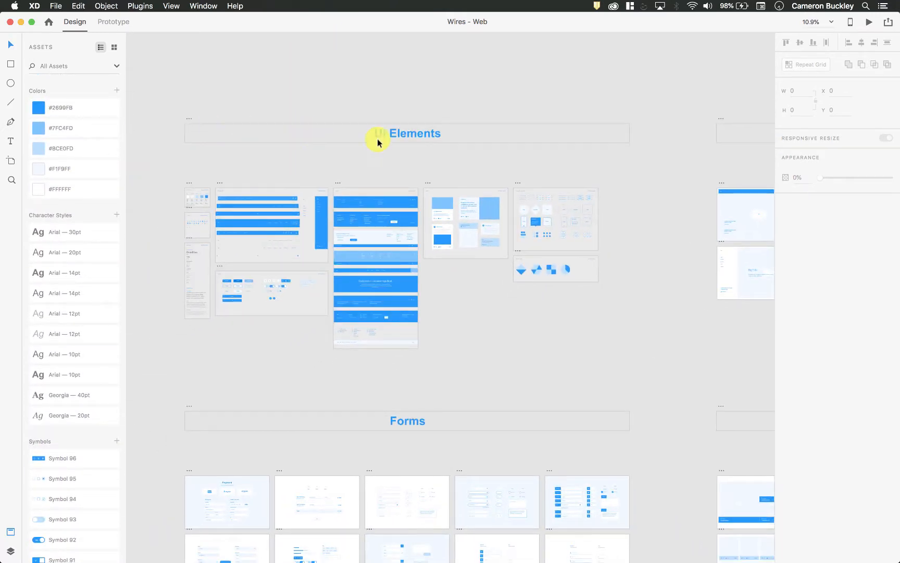
scroll(478, 258, "down", 5)
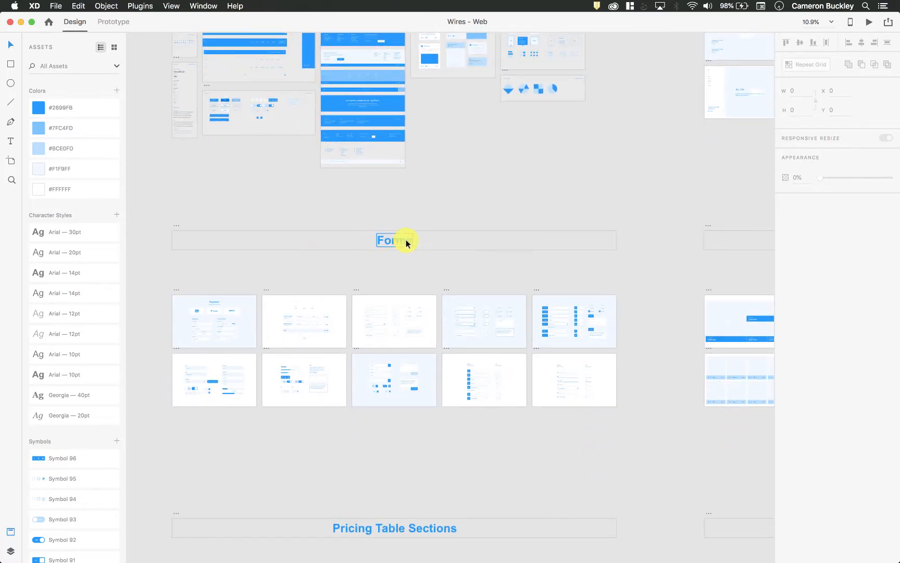
scroll(407, 243, "down", 8)
scroll(506, 266, "right", 10)
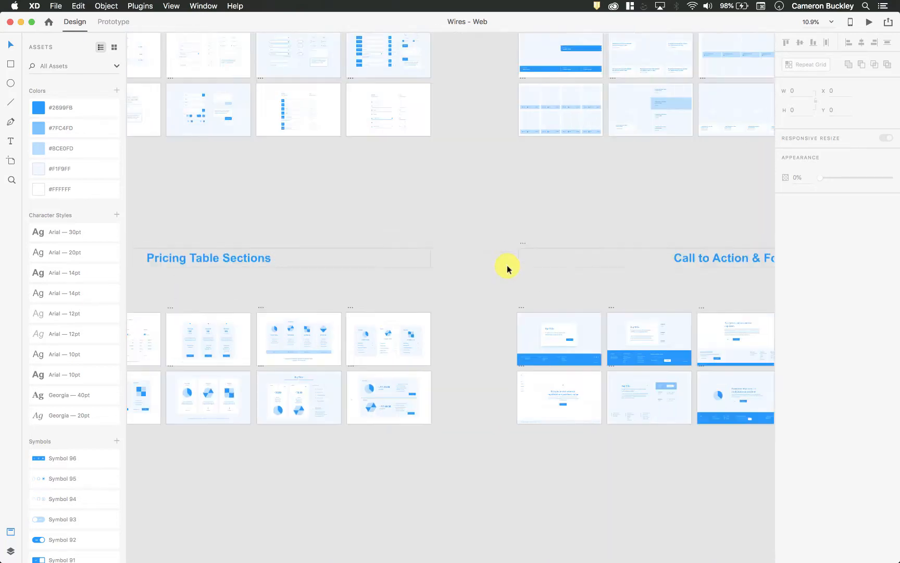
scroll(558, 275, "up", 15)
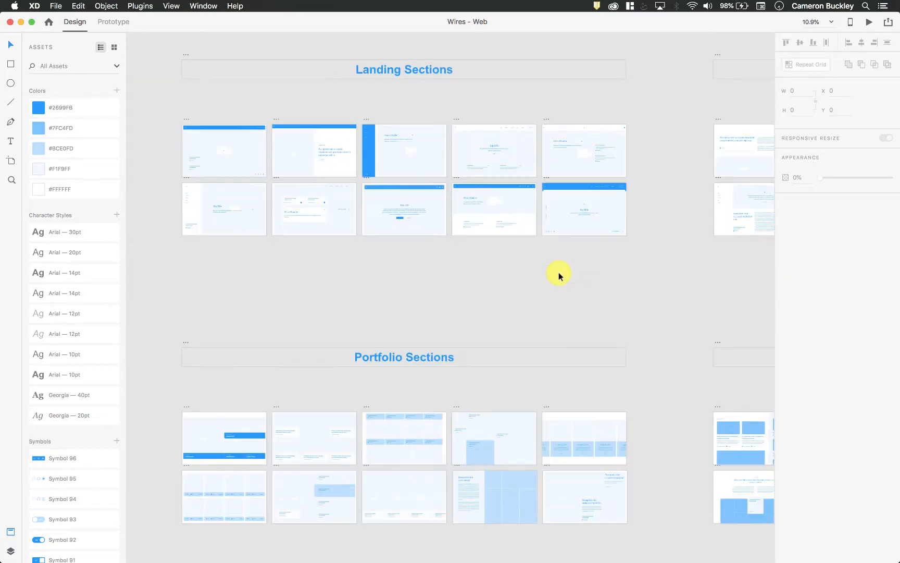
scroll(558, 275, "right", 10)
scroll(559, 275, "down", 2)
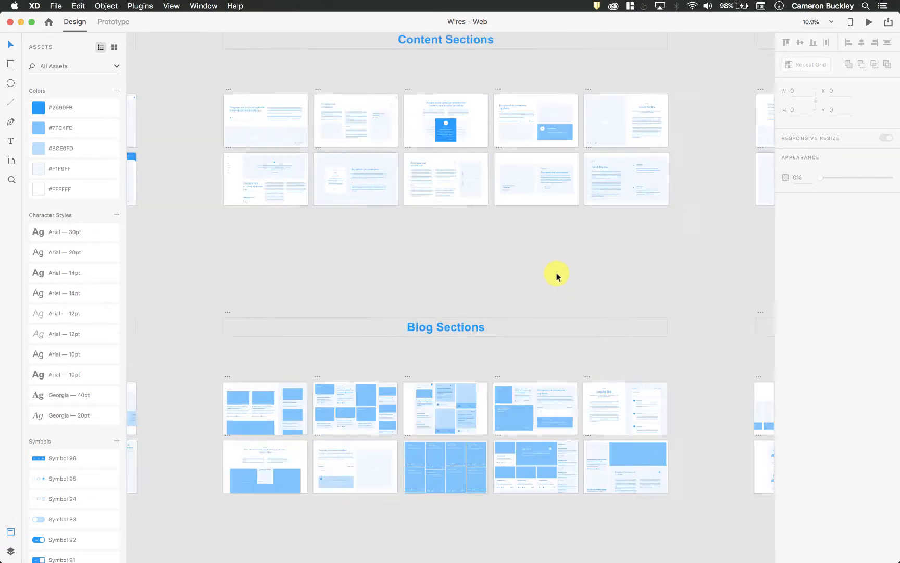
scroll(559, 275, "left", 15)
scroll(542, 268, "up", 2)
scroll(542, 268, "right", 2)
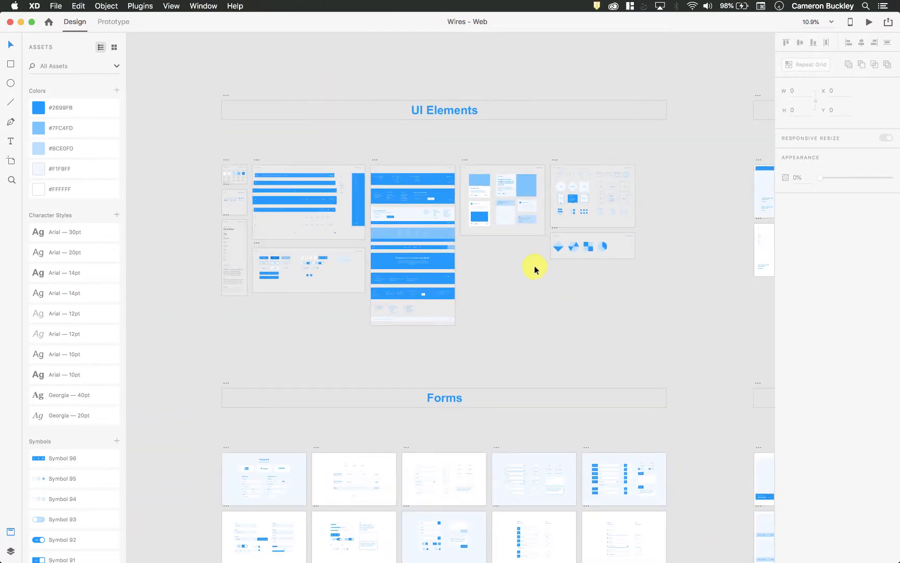
Examine the UI Elements artboards up close, covering the system colors, icons, horizontal and vertical navigation bars, and footers.
scroll(289, 179, "up", 5)
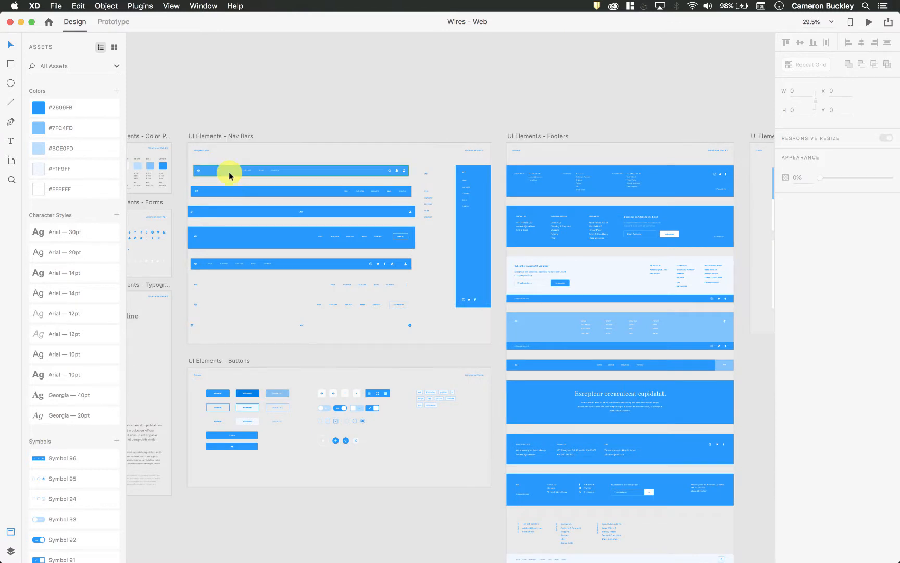
scroll(227, 173, "left", 3)
scroll(234, 147, "up", 3)
scroll(235, 147, "up", 5)
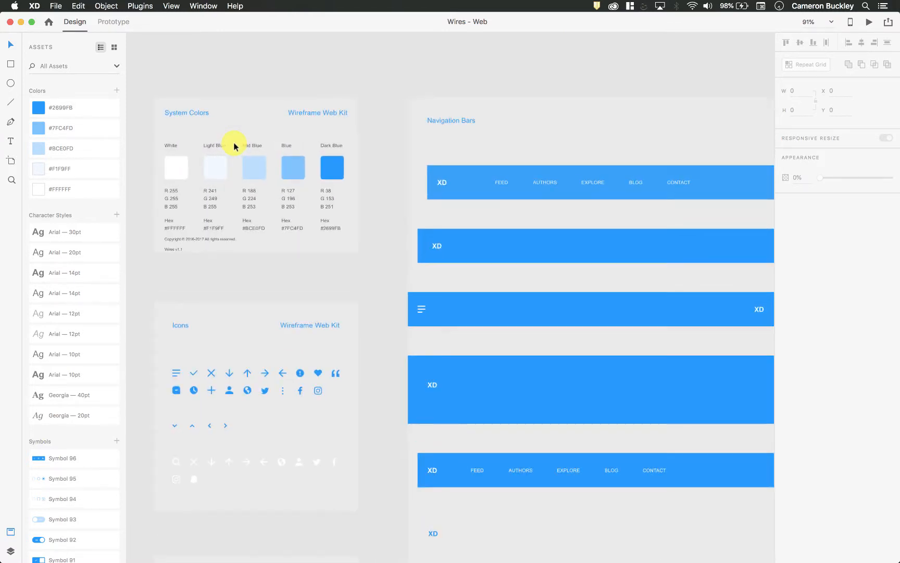
scroll(235, 147, "right", 5)
scroll(234, 146, "right", 1)
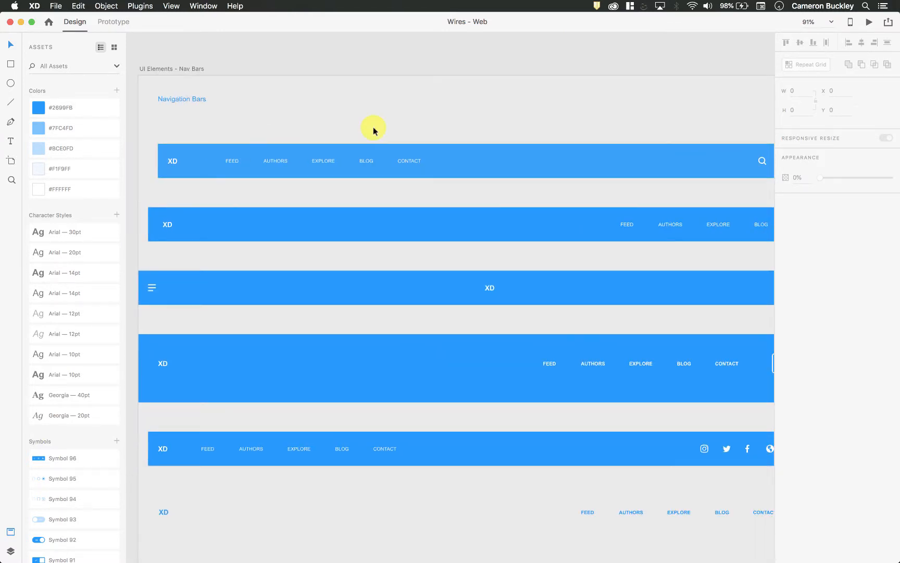
scroll(403, 125, "right", 2)
scroll(402, 125, "down", 1)
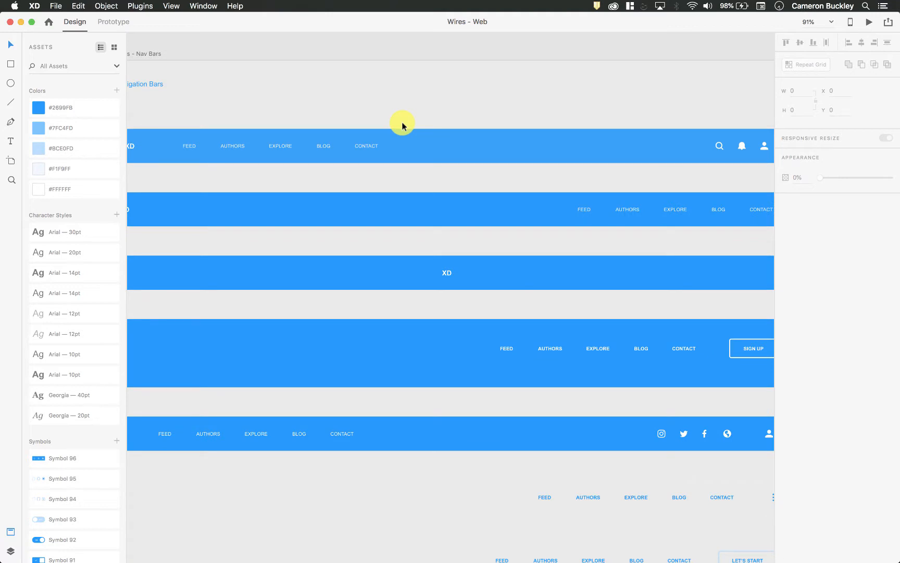
scroll(402, 125, "down", 2)
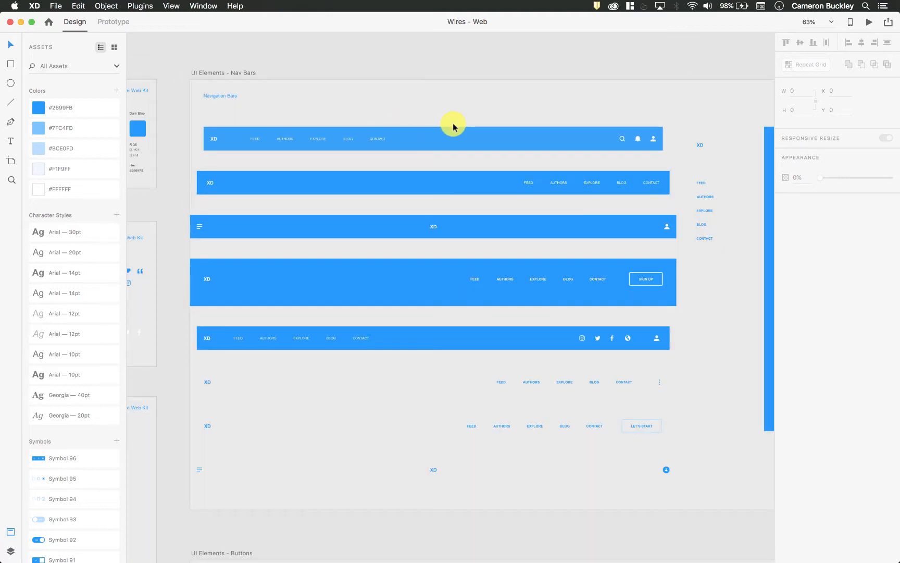
scroll(453, 125, "up", 3)
scroll(453, 125, "down", 2)
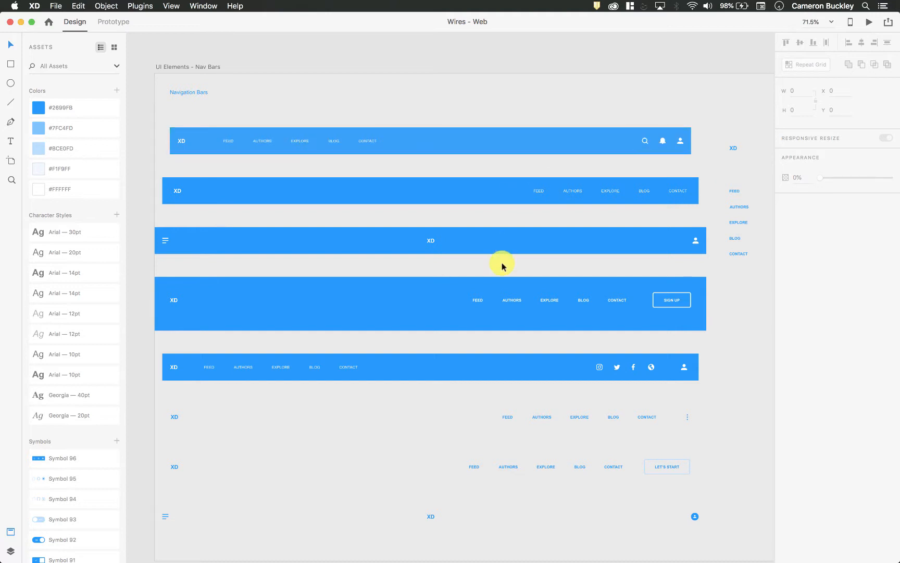
scroll(502, 265, "down", 5)
scroll(502, 265, "right", 4)
scroll(501, 264, "up", 4)
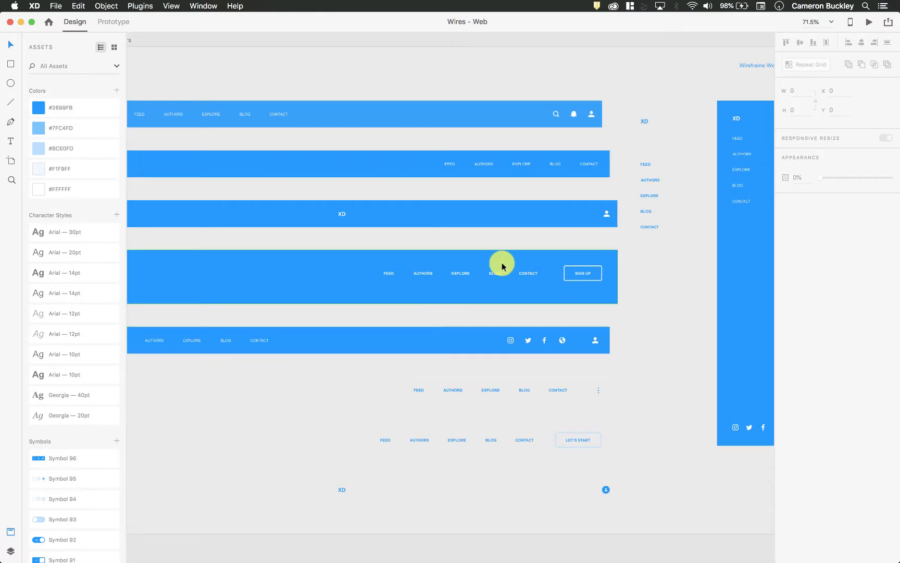
scroll(501, 263, "up", 1)
scroll(502, 263, "right", 10)
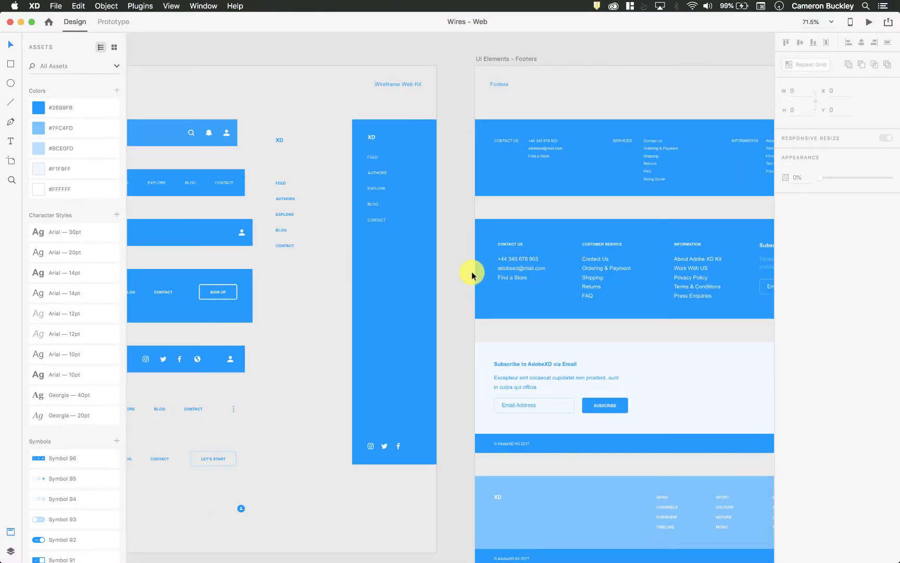
scroll(472, 275, "right", 2)
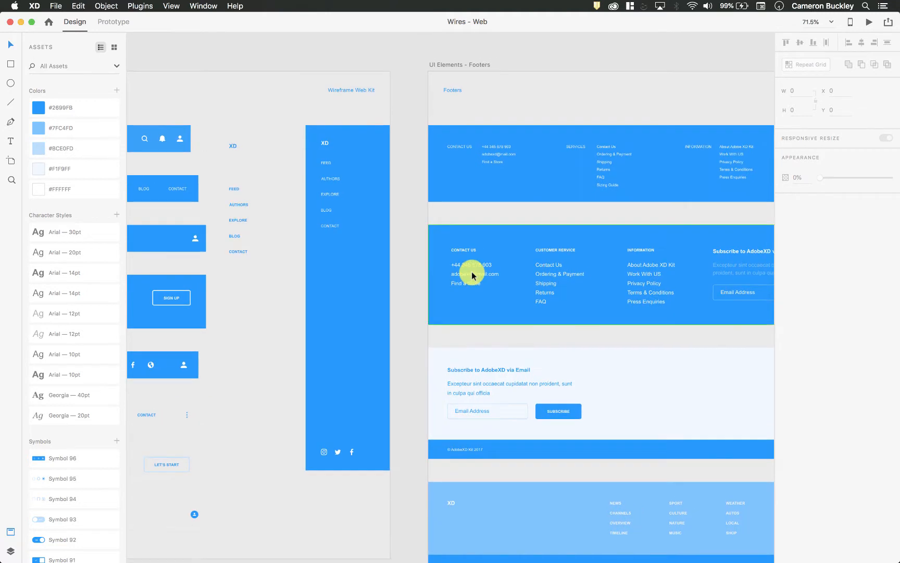
Shift the blue vertical navigation bar on the Nav Bars artboard up to Y 125 and copy it.
left_click(360, 260)
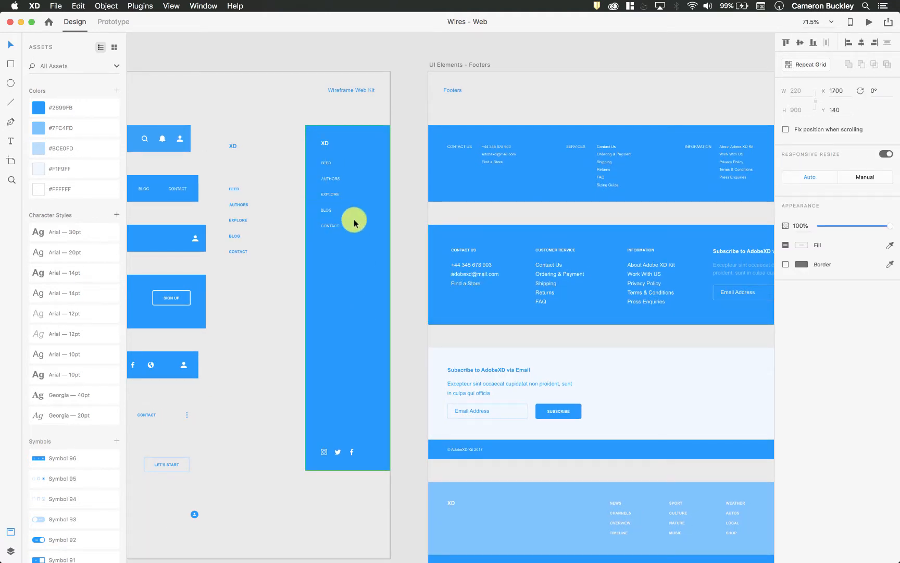
mouse_move(345, 243)
left_mouse_down()
mouse_move(358, 221)
mouse_move(330, 261)
mouse_move(347, 254)
mouse_move(347, 242)
left_mouse_up()
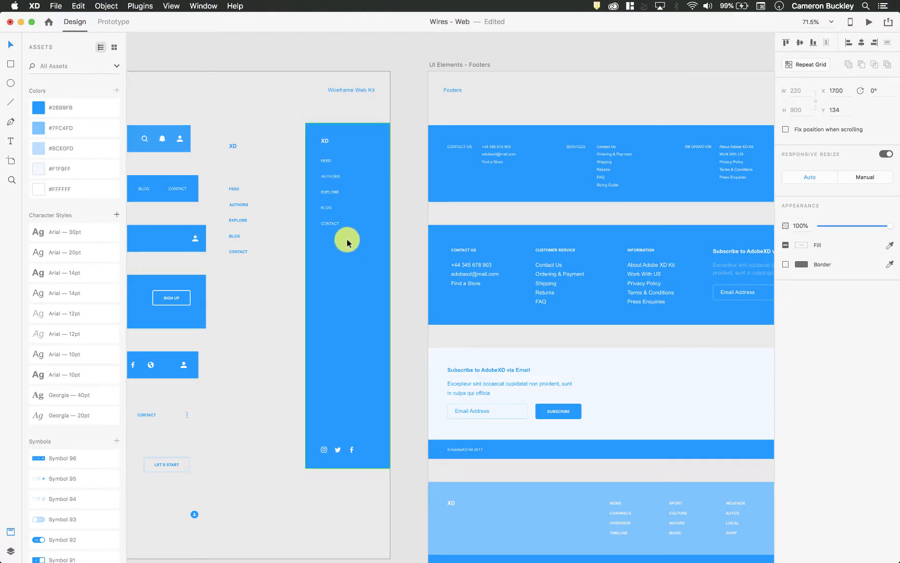
mouse_move(359, 287)
left_mouse_down()
mouse_move(361, 336)
mouse_move(364, 292)
left_mouse_up()
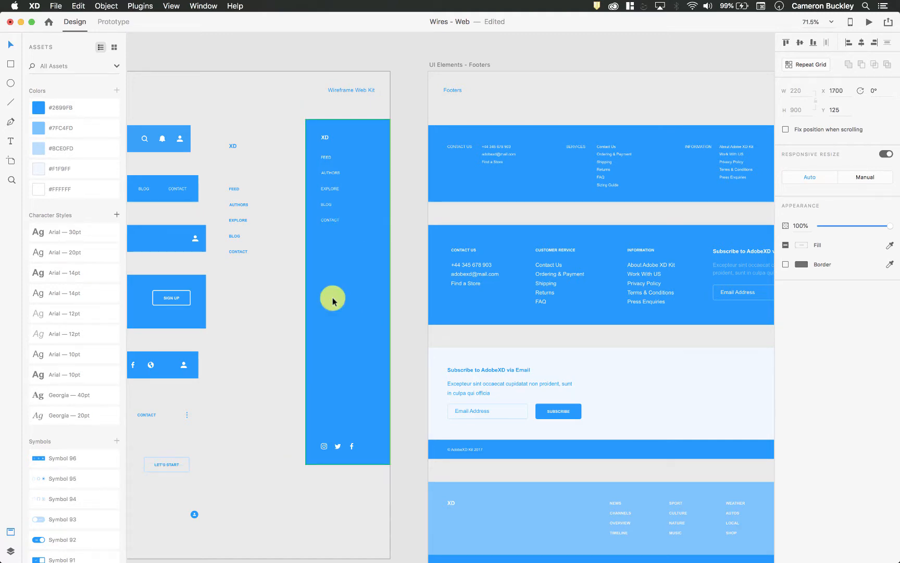
Switch to the myFirstProject document, paste the navigation bar onto the Home artboard at X 1602, Y 102, and dismiss the Linked Symbols tip.
key("ctrl+Up")
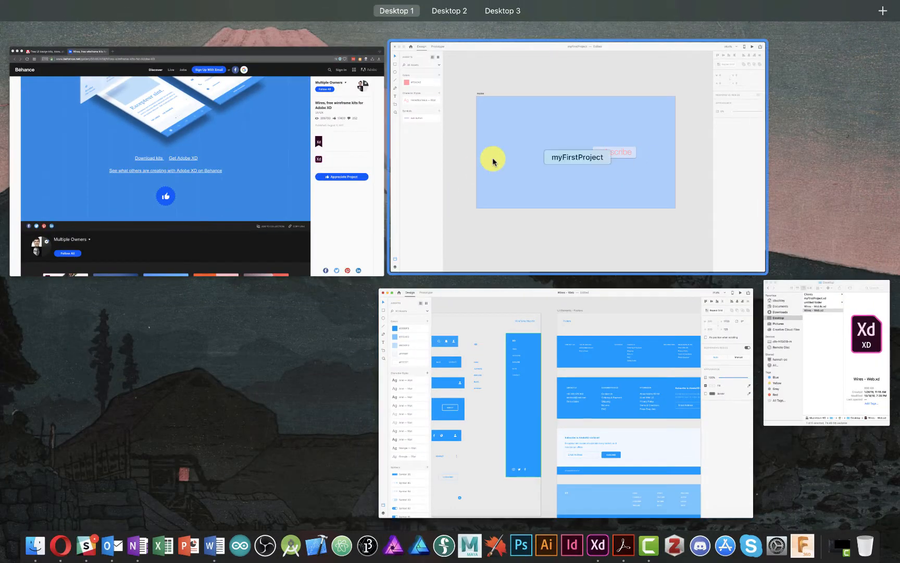
left_click(492, 159)
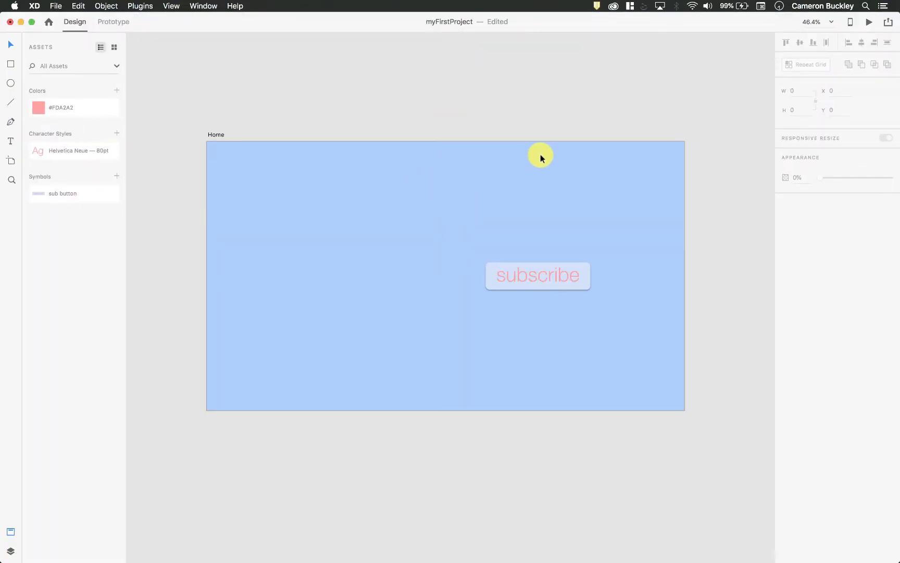
key("super+v")
left_click_drag(673, 283, 648, 277)
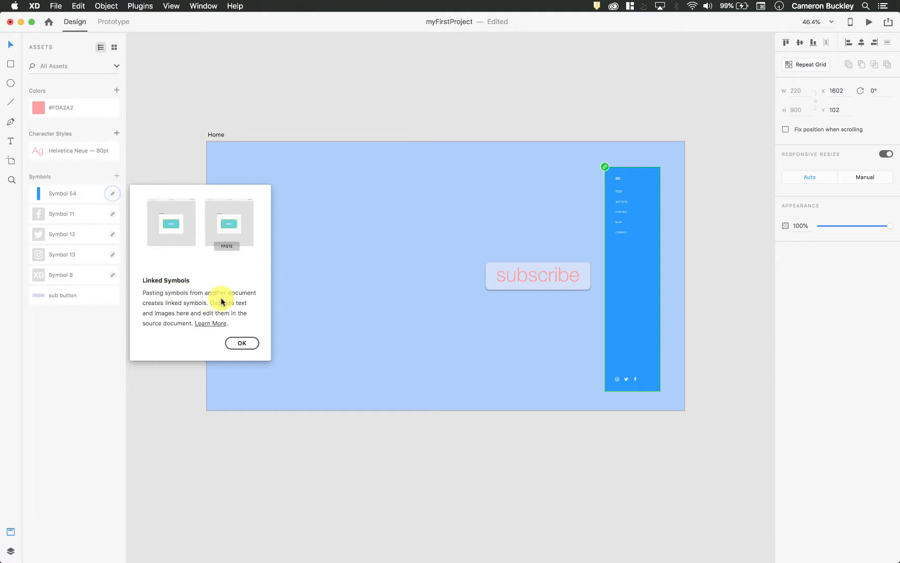
left_click(245, 344)
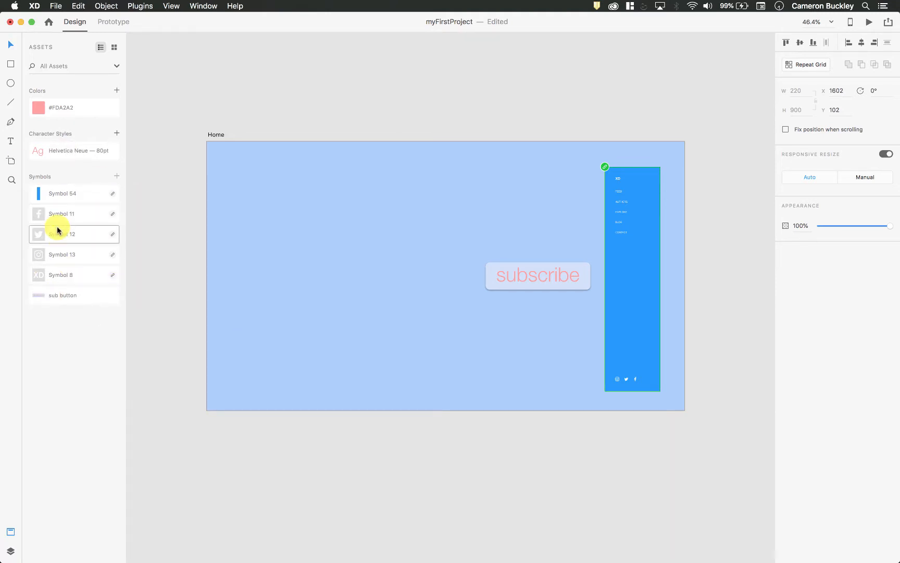
Move the pasted navigation bar into the Home artboard's bottom-right corner at X 1700, Y 180, and unlink it from its symbol.
scroll(657, 280, "up", 5)
left_click_drag(627, 305, 670, 339)
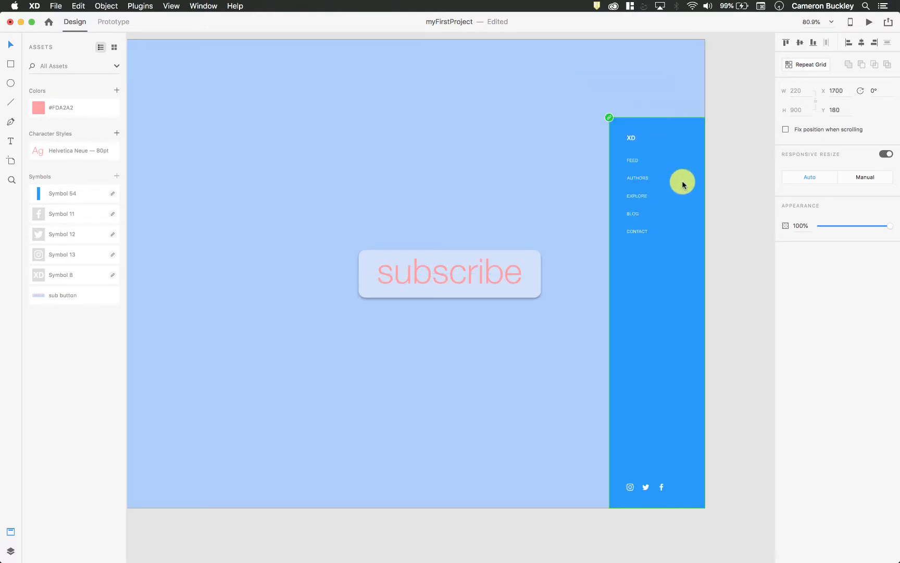
right_click(683, 183)
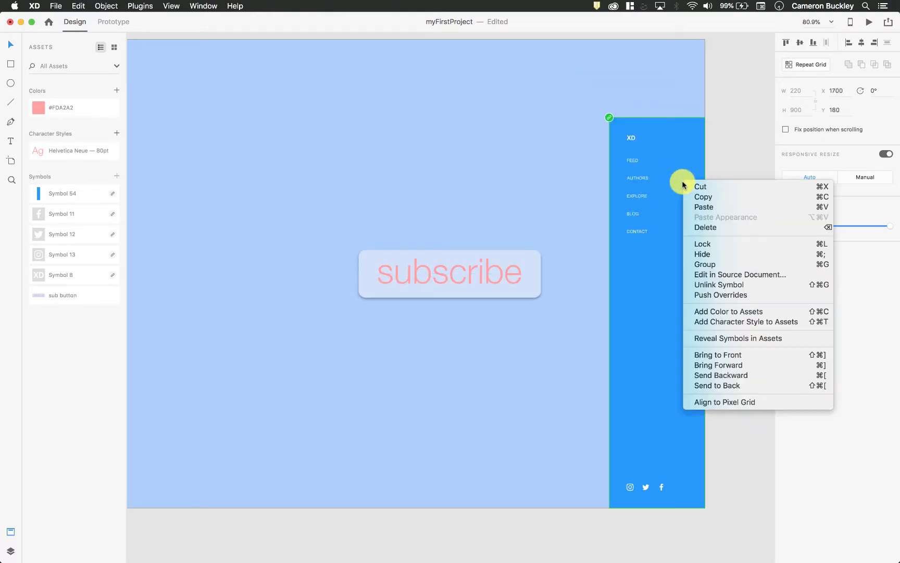
left_click(728, 286)
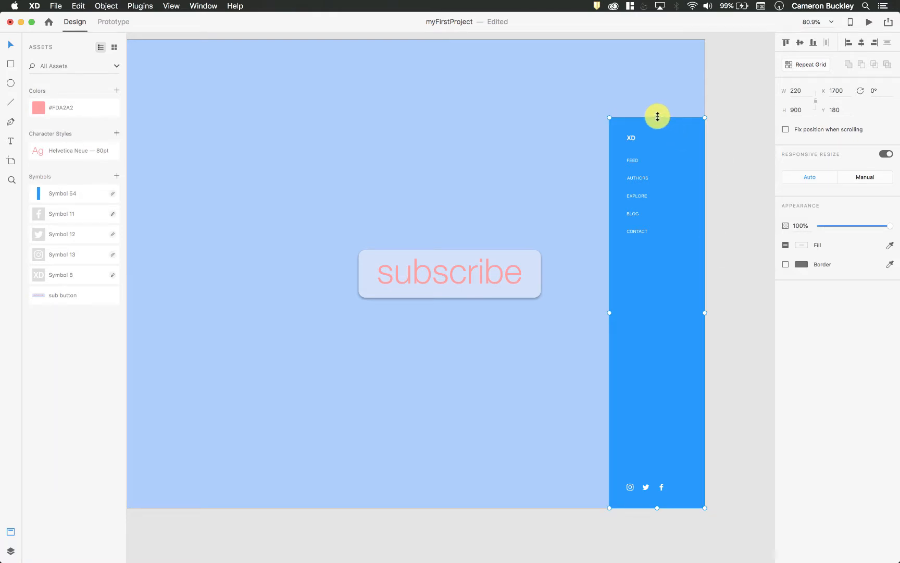
Stretch the vertical navigation bar up to the artboard's top edge, 1080 high at Y 0, and dismiss the responsive resize tip.
left_click_drag(657, 117, 655, 40)
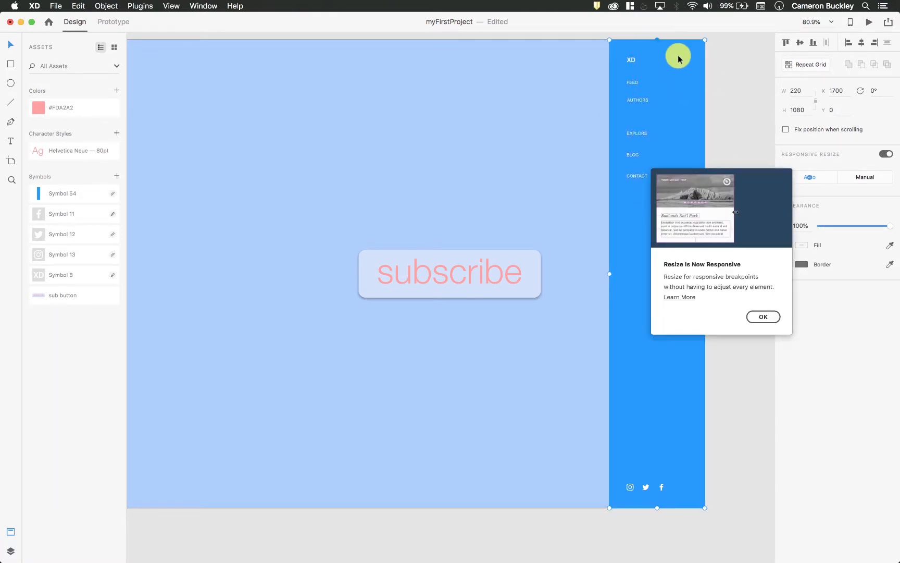
left_click(763, 317)
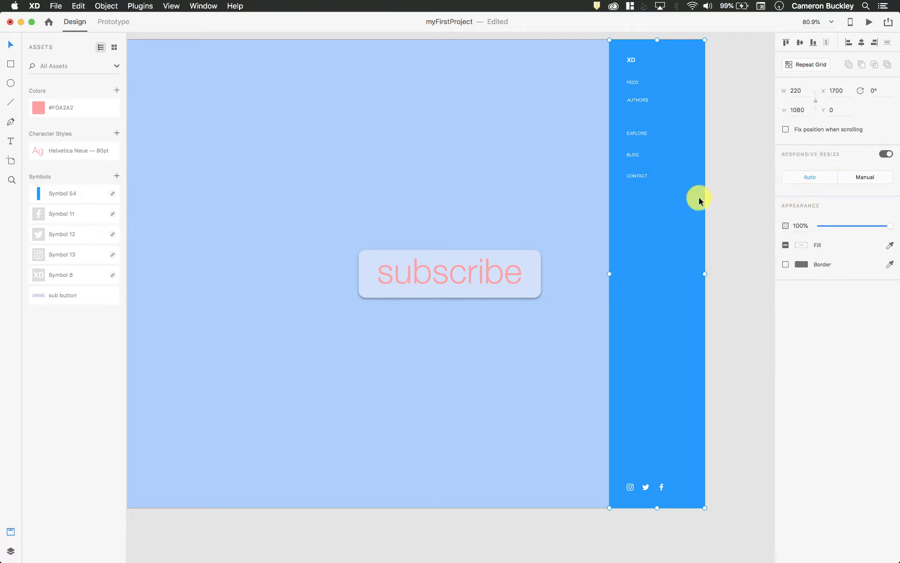
scroll(699, 201, "up", 2)
left_click(721, 235)
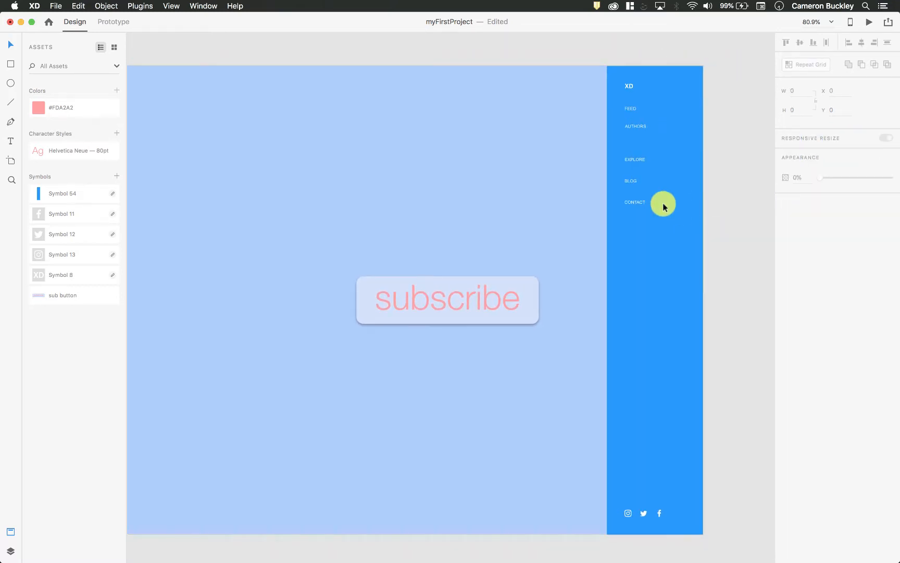
Change the navigation bar's FEED label to HOME.
left_click(639, 271)
scroll(667, 126, "up", 5)
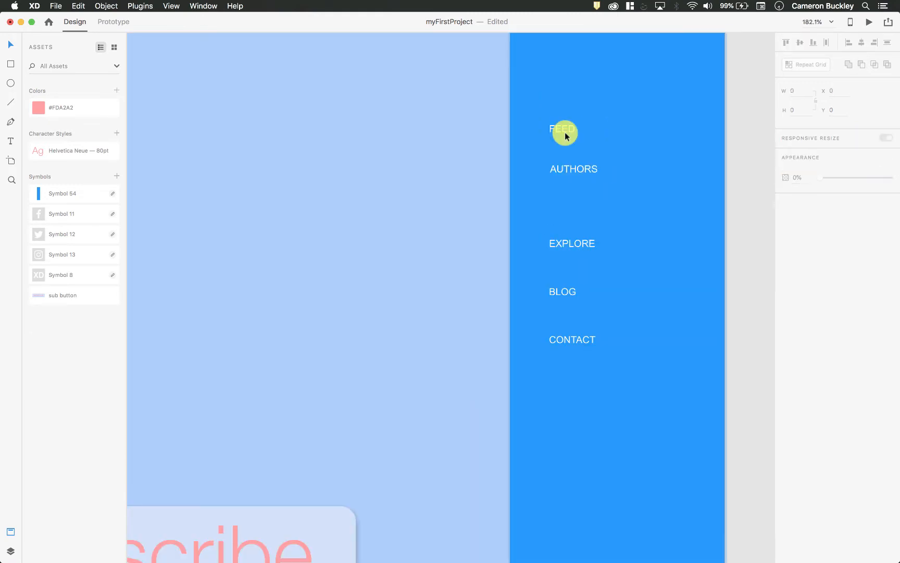
double_click(565, 129)
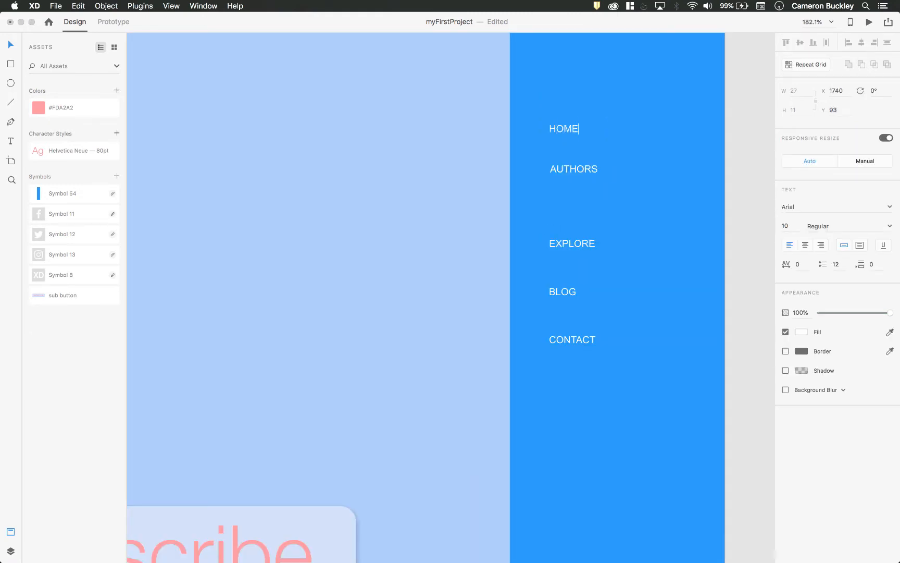
left_click(645, 127)
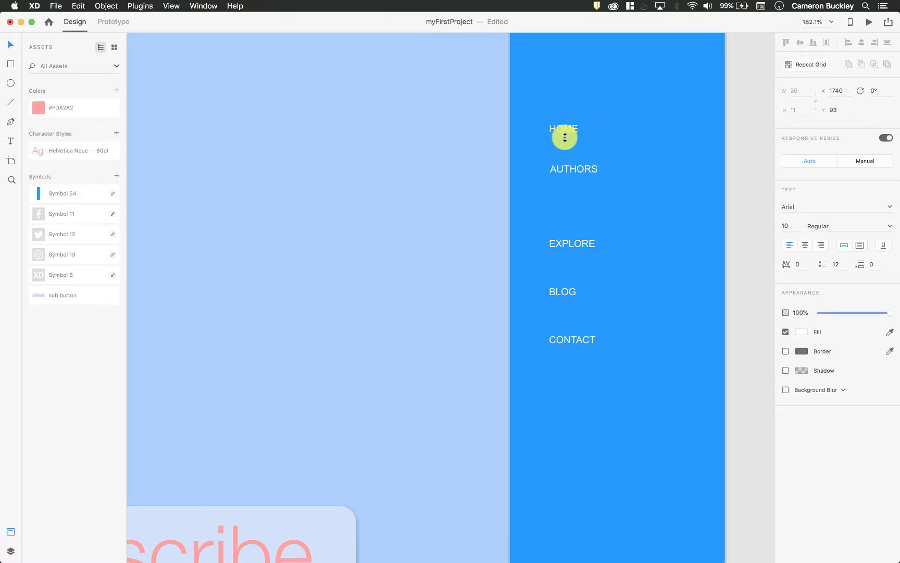
Enlarge the HOME label to font size 35 and move it above the other links, near the navigation bar's upper edge.
left_click_drag(564, 134, 568, 164)
scroll(623, 171, "up", 3)
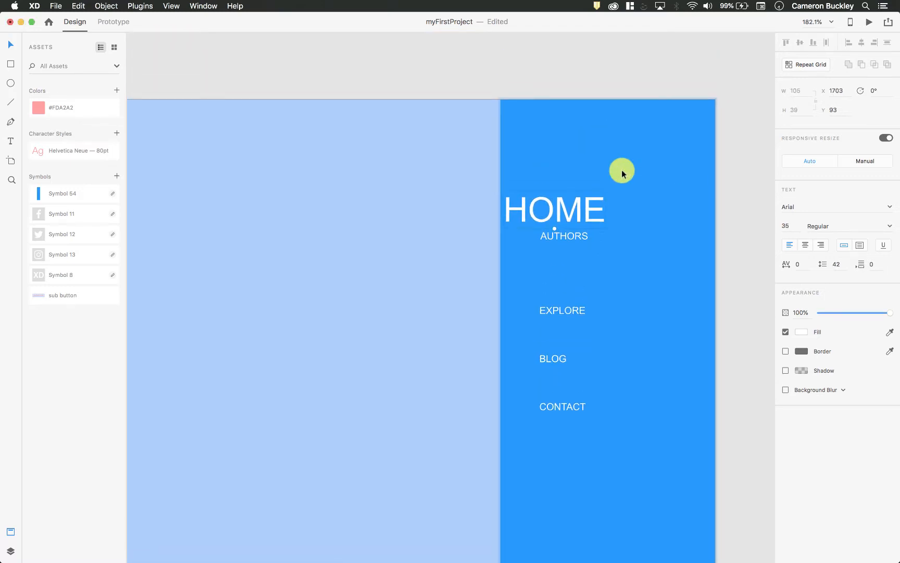
left_click_drag(568, 215, 622, 141)
left_click(729, 177)
key("super+0")
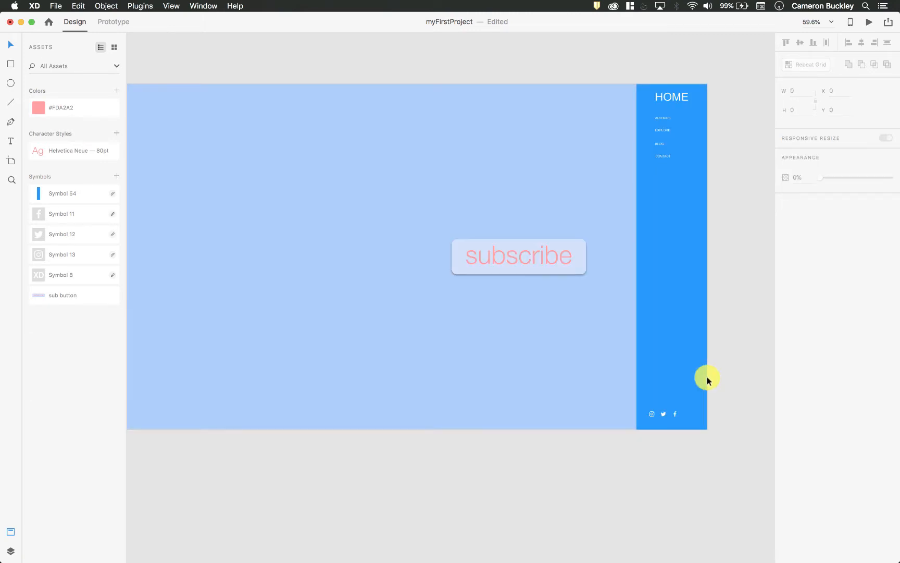
Switch to the Wires - Web document and copy the footer with contact, services and information columns near the end of the Footers artboard.
key("ctrl+Up")
left_click(607, 202)
scroll(557, 311, "down", 2)
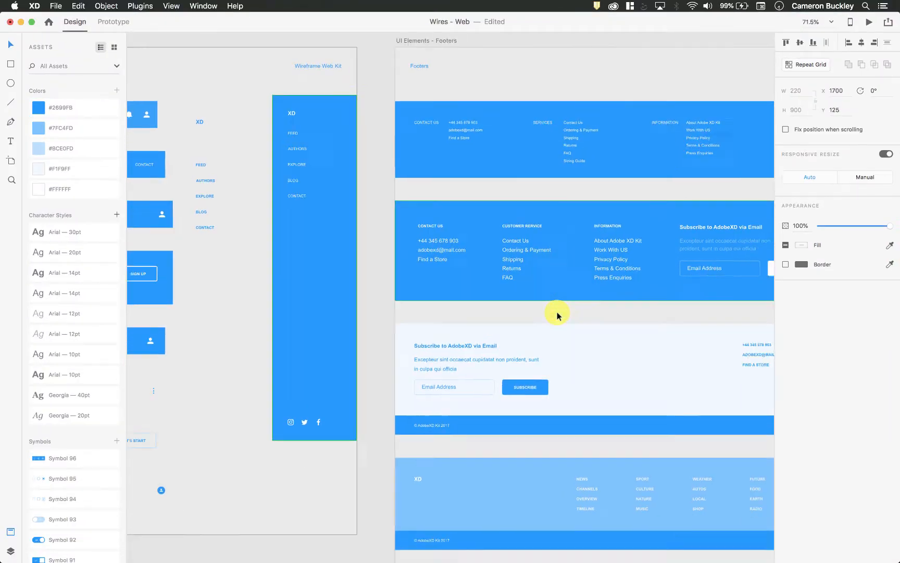
scroll(557, 312, "down", 15)
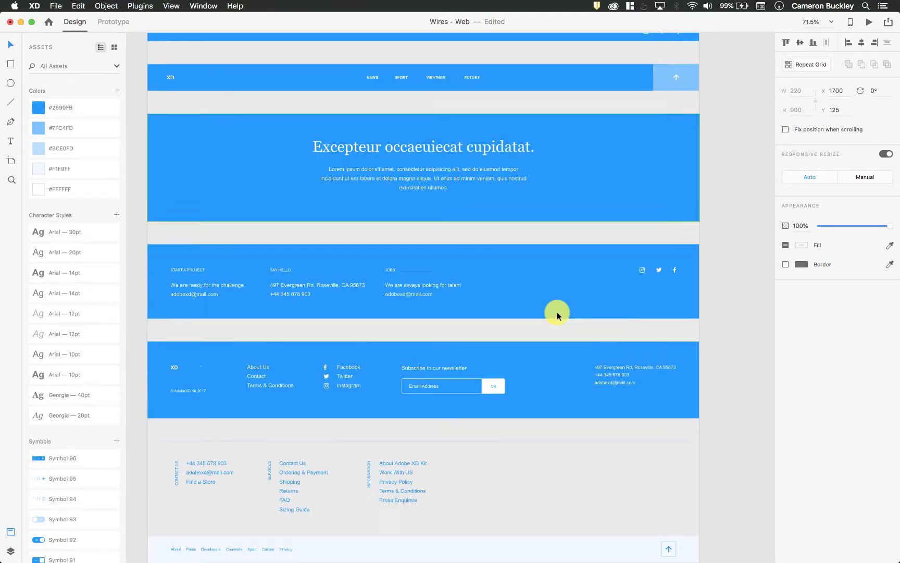
scroll(556, 315, "down", 2)
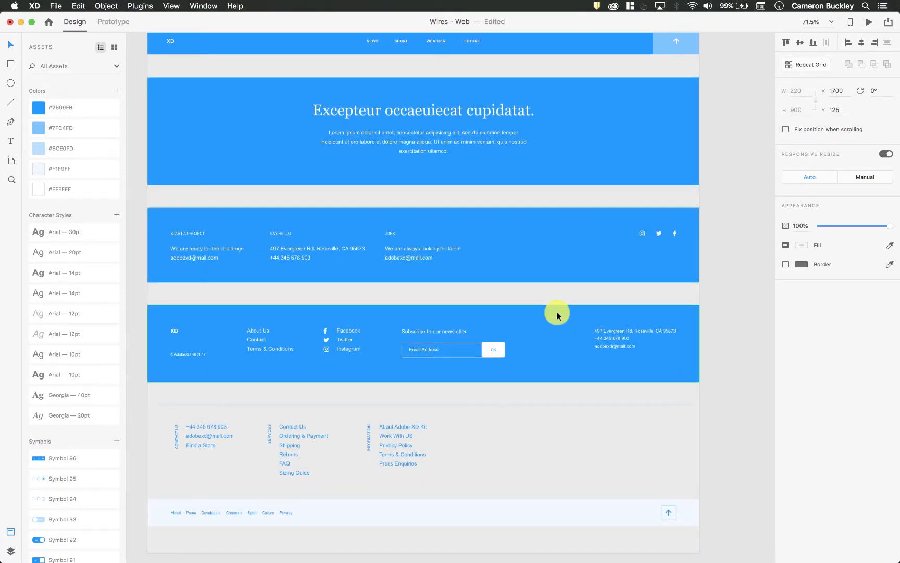
scroll(557, 315, "down", 6)
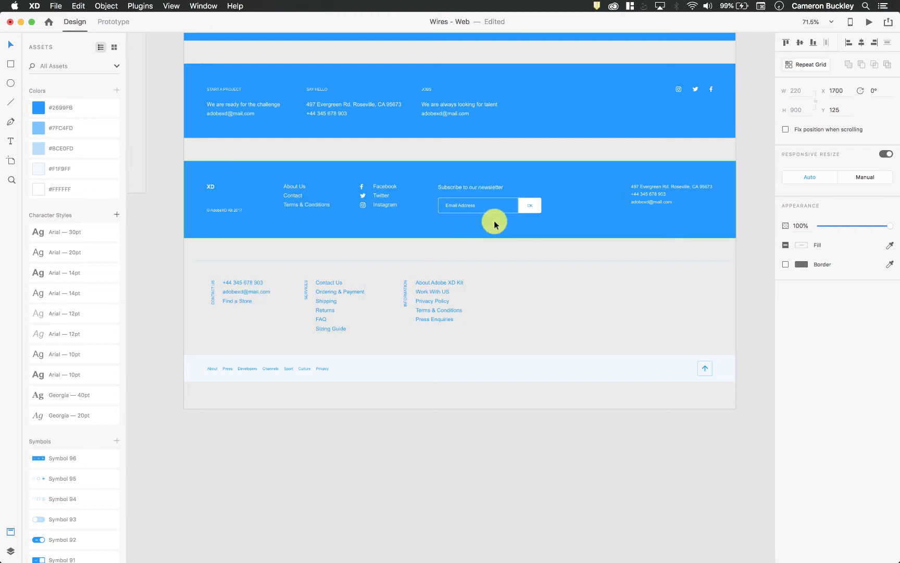
left_click(419, 295)
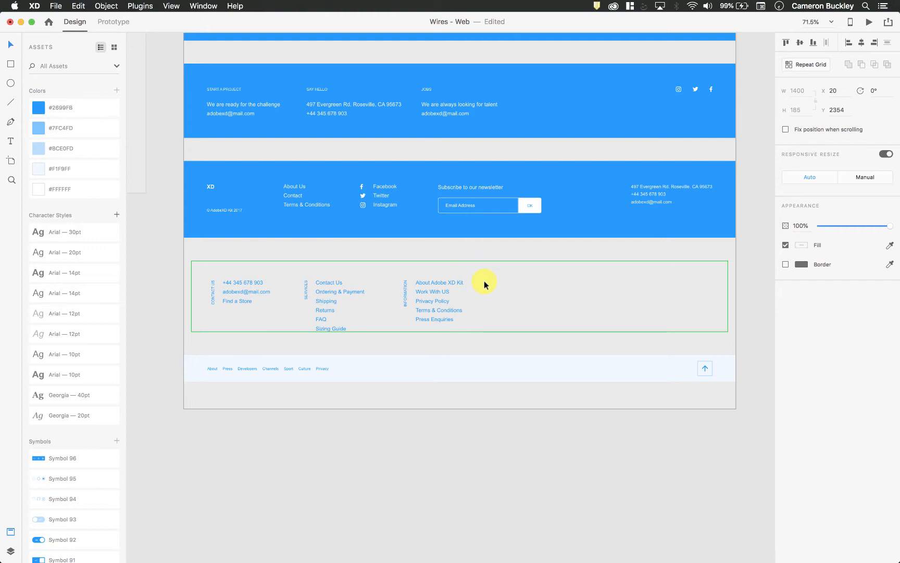
Switch to myFirstProject, paste the footer onto the Home artboard, move it to X 195, Y 811, and unlink it from its symbol.
key("ctrl+Up")
left_click(573, 145)
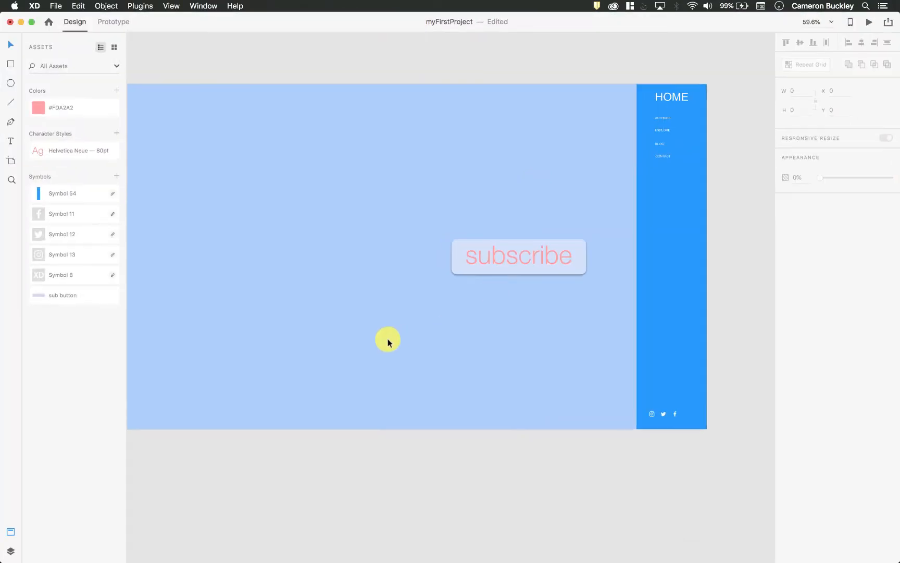
key("super+v")
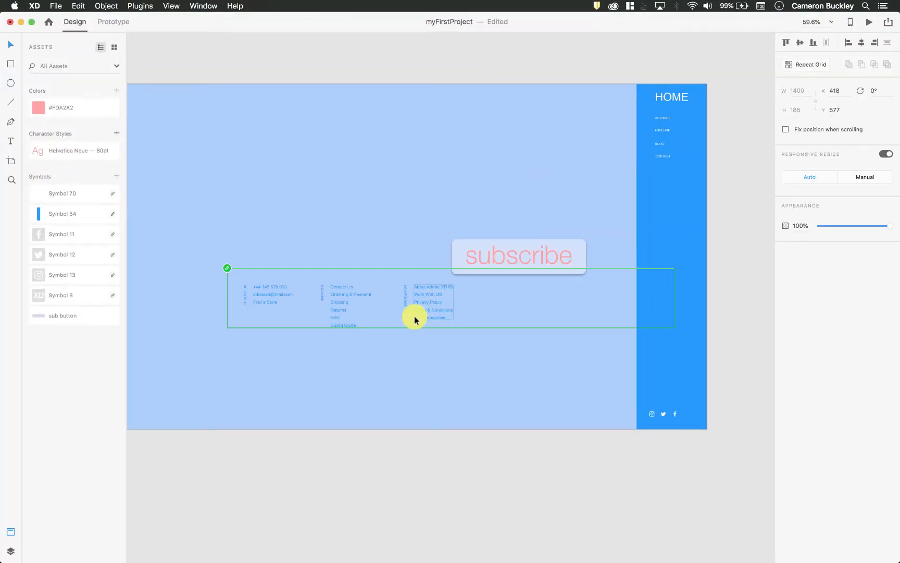
left_click_drag(415, 319, 361, 375)
right_click(362, 375)
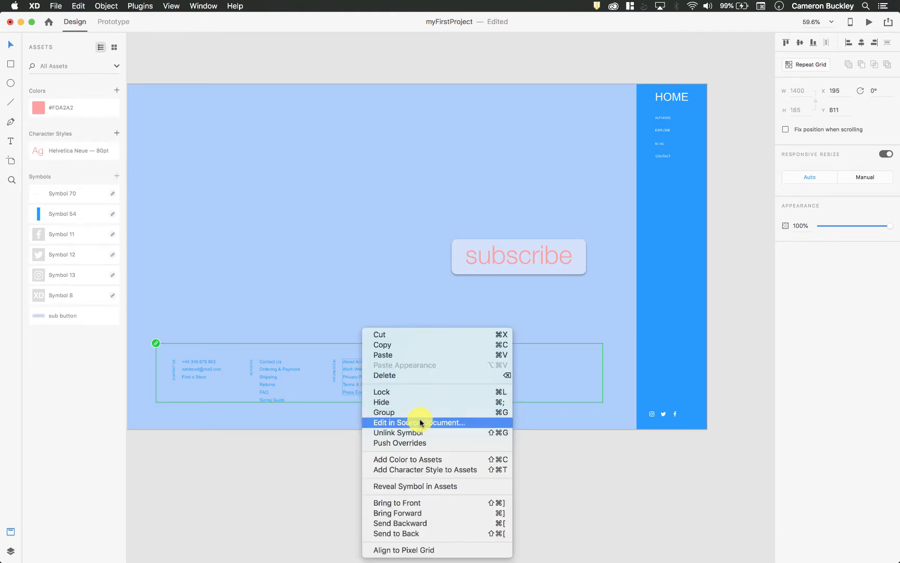
left_click(435, 432)
Move the footer into the Home artboard's bottom-left corner at X 0, Y 895.
scroll(480, 415, "left", 5)
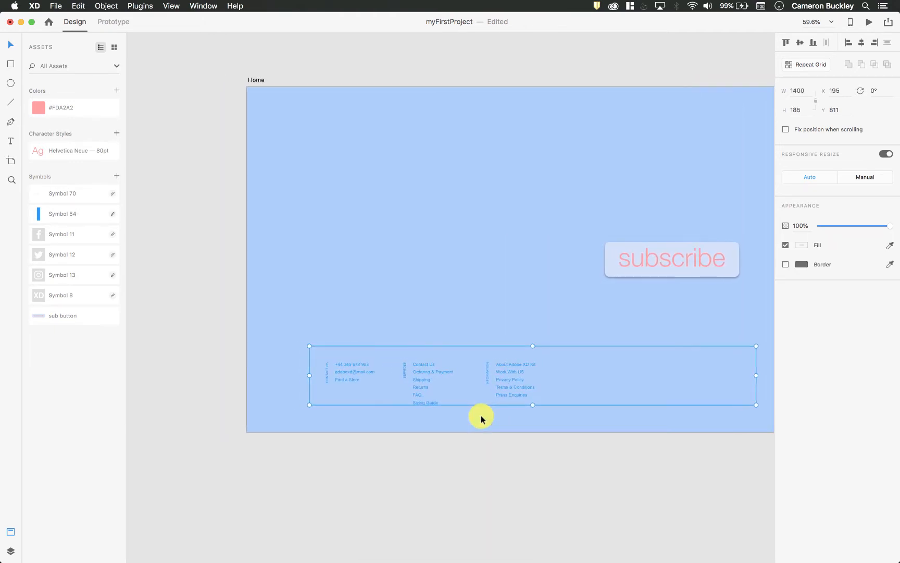
left_click_drag(512, 369, 461, 411)
scroll(636, 422, "down", 3)
scroll(635, 422, "right", 3)
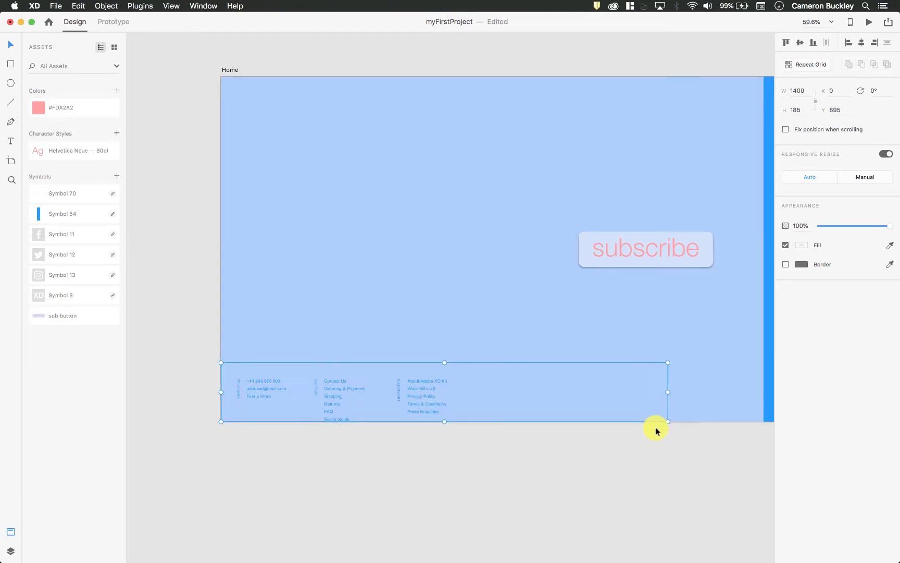
Widen the footer so its right edge meets the vertical navigation bar.
left_click(660, 377)
left_click(428, 368)
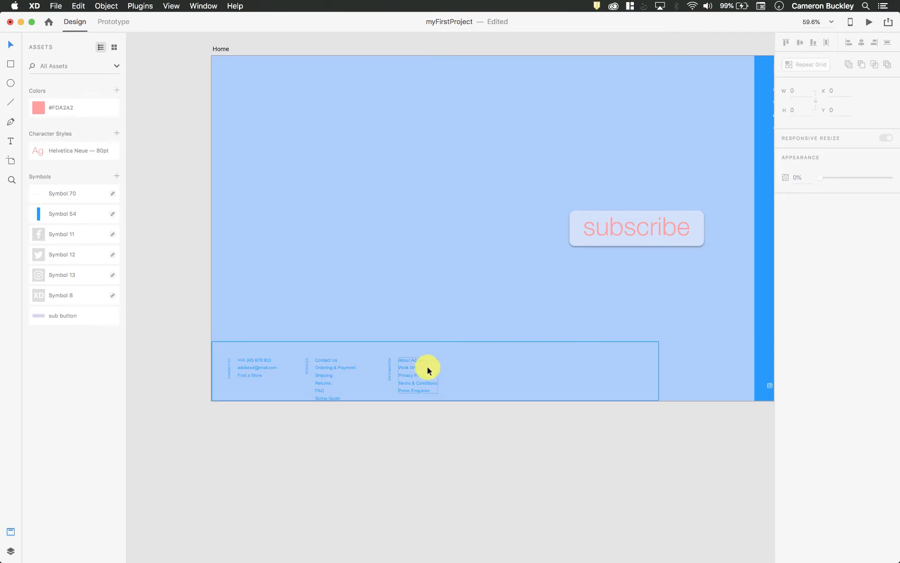
left_click_drag(656, 371, 754, 370)
left_click(478, 454)
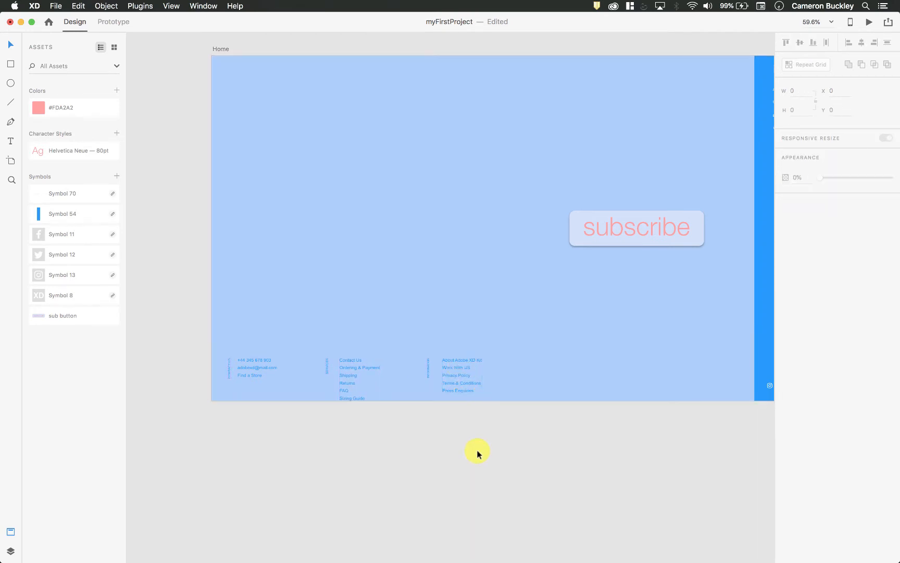
Delete the subscribe button from the Home artboard.
scroll(542, 418, "right", 5)
scroll(542, 419, "up", 2)
scroll(542, 418, "left", 3)
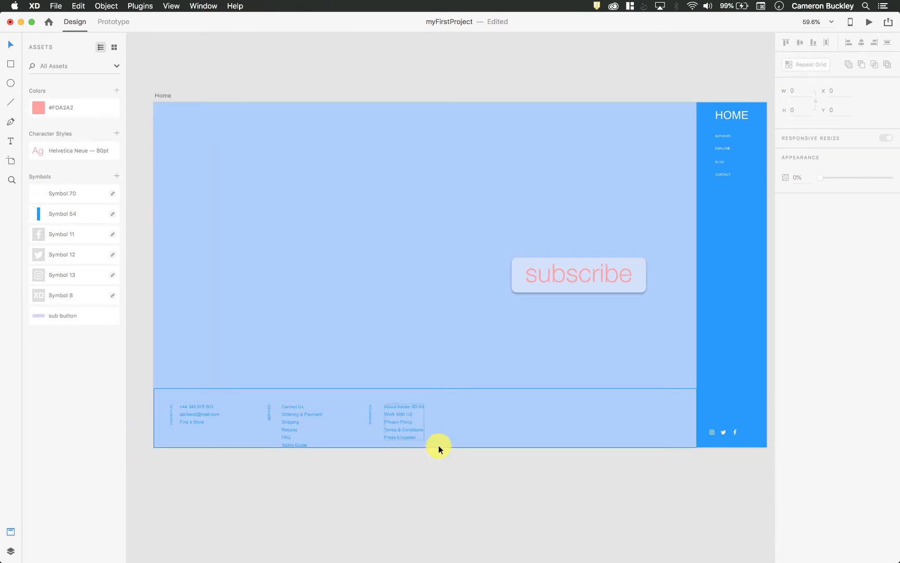
left_click_drag(598, 276, 367, 216)
key("Delete")
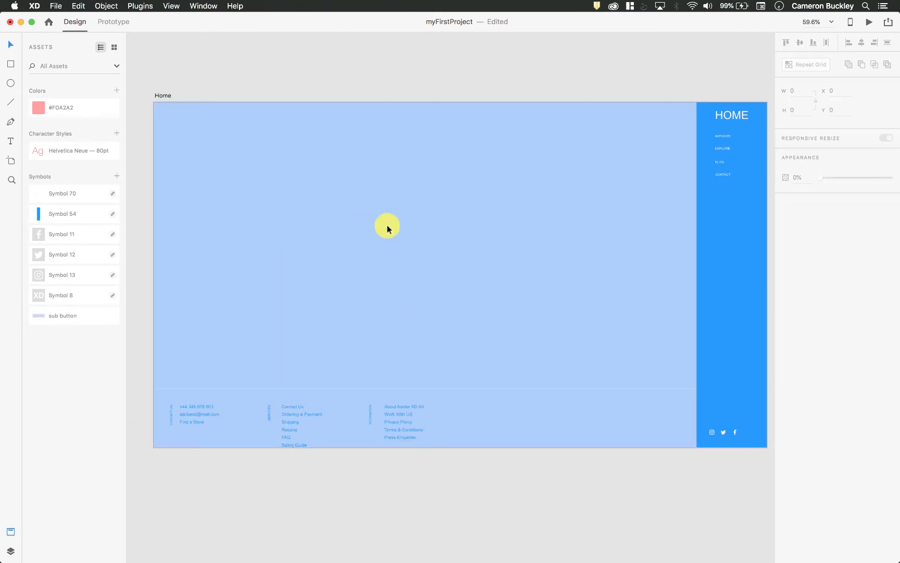
scroll(487, 290, "right", 2)
scroll(487, 290, "right", 2)
scroll(487, 290, "down", 1)
scroll(487, 290, "left", 2)
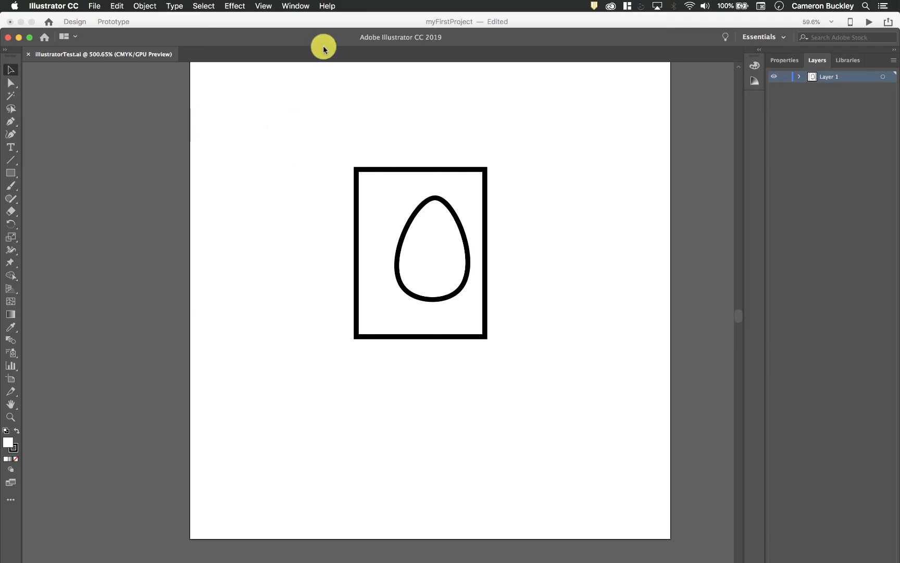
In Illustrator, save the illustratorTest artwork to the Desktop in SVG format, accepting the default SVG options.
left_click(294, 135)
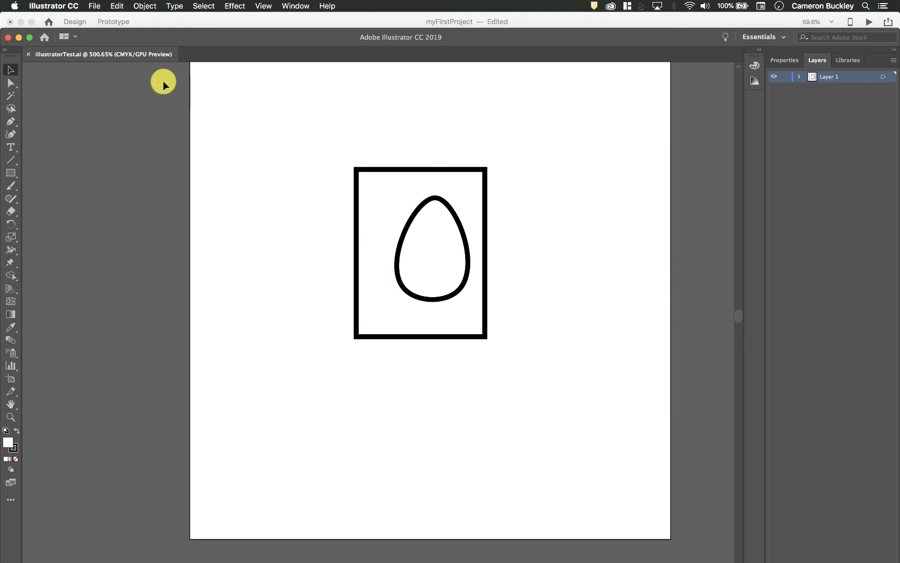
left_click(93, 5)
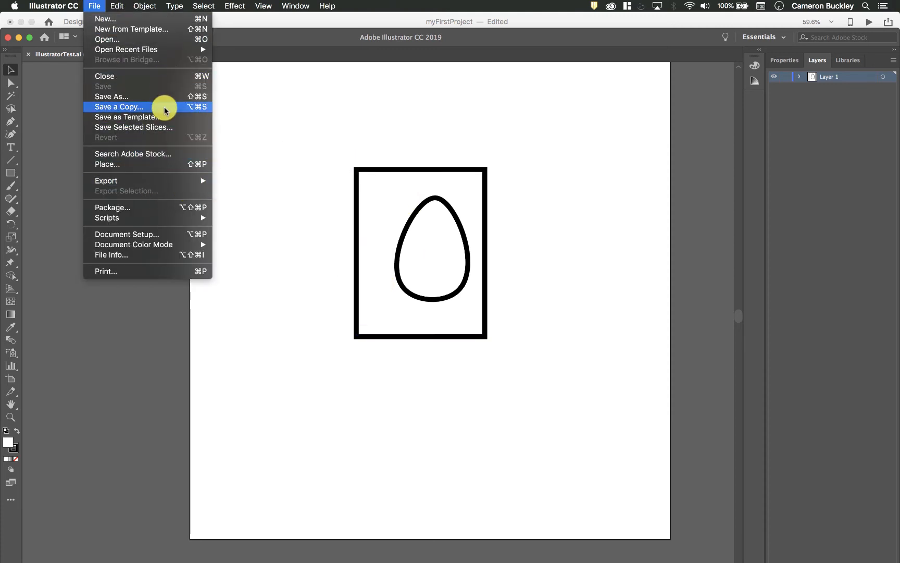
left_click(175, 95)
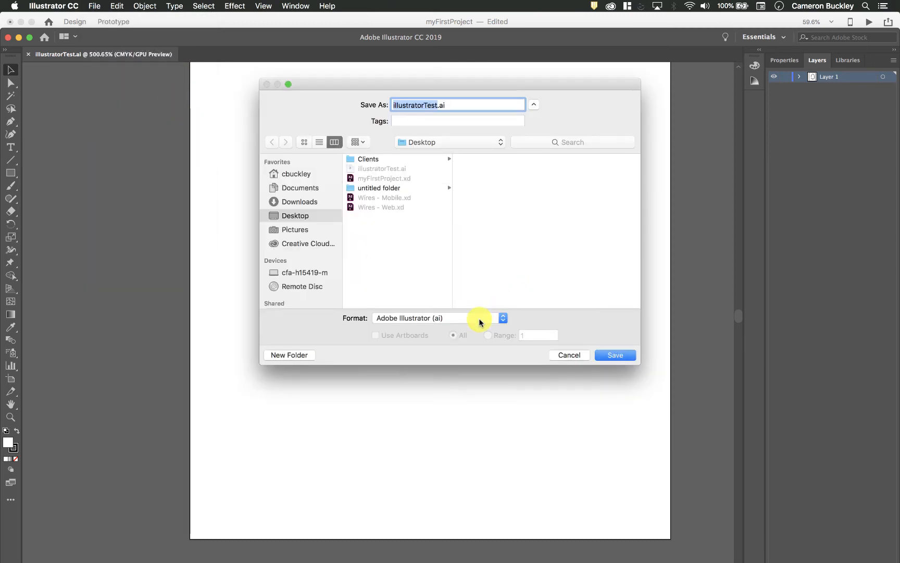
left_click(479, 322)
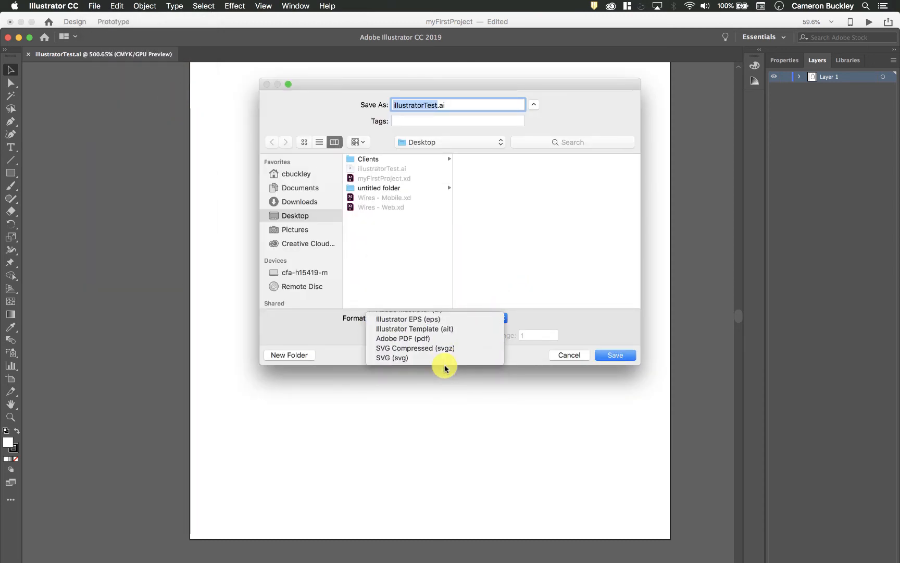
left_click(444, 357)
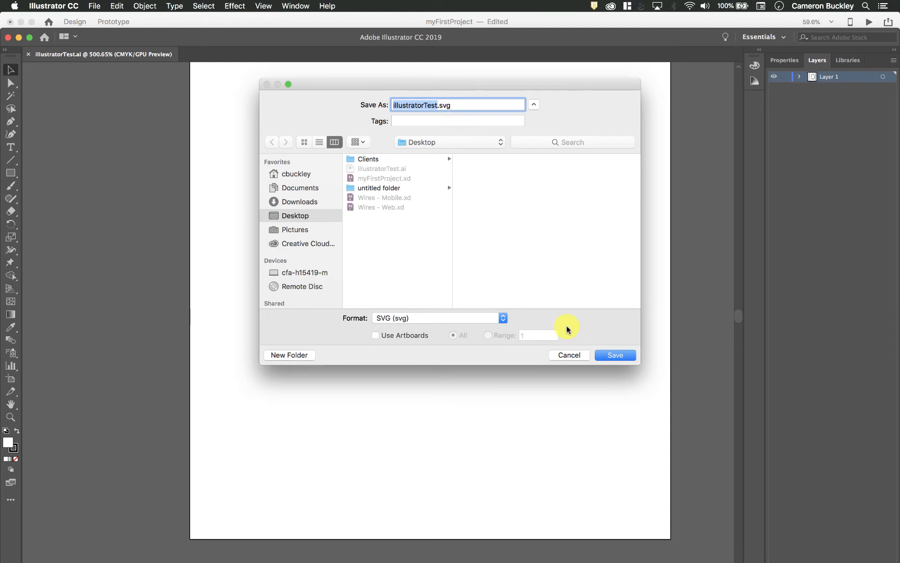
left_click(614, 355)
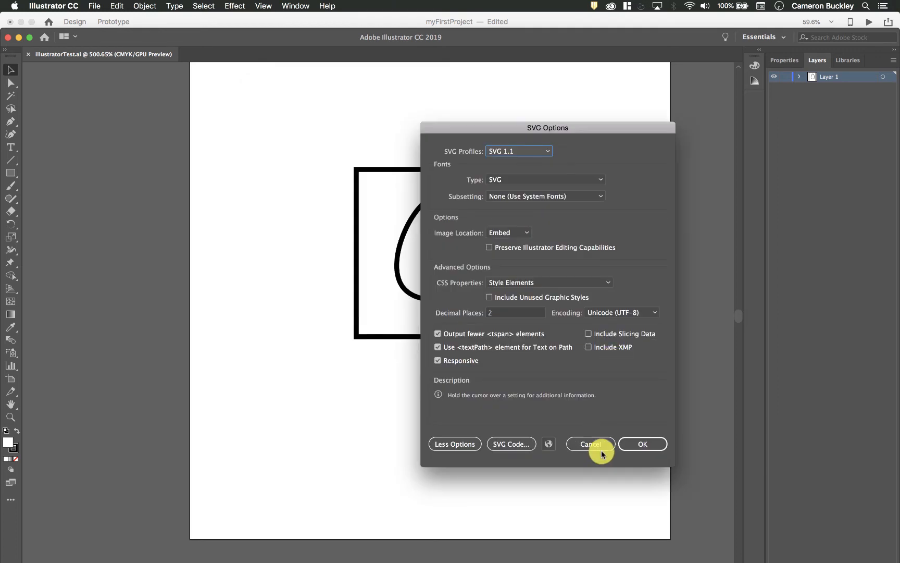
left_click(637, 442)
Switch back to the myFirstProject document in XD and import illustratorTest.svg from the Desktop.
key("ctrl+Up")
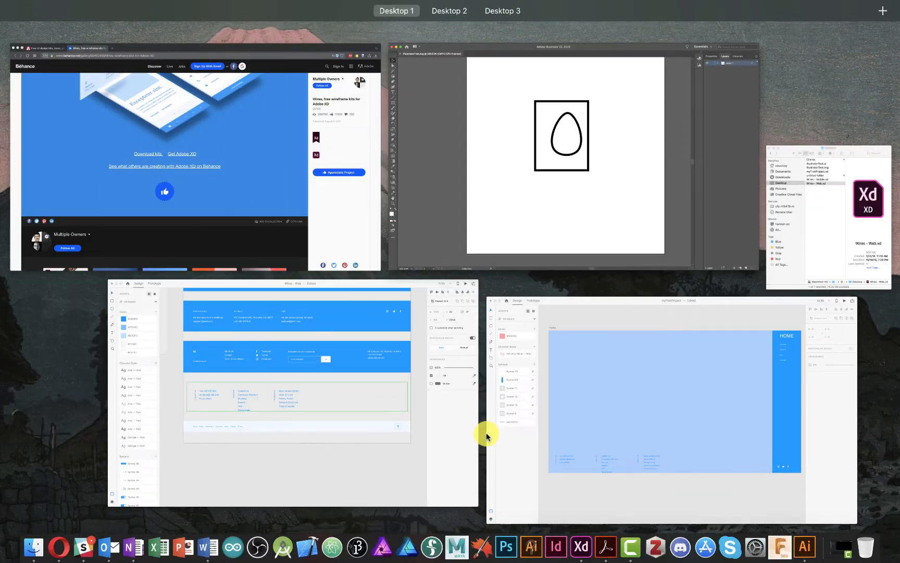
left_click(522, 354)
left_click(56, 5)
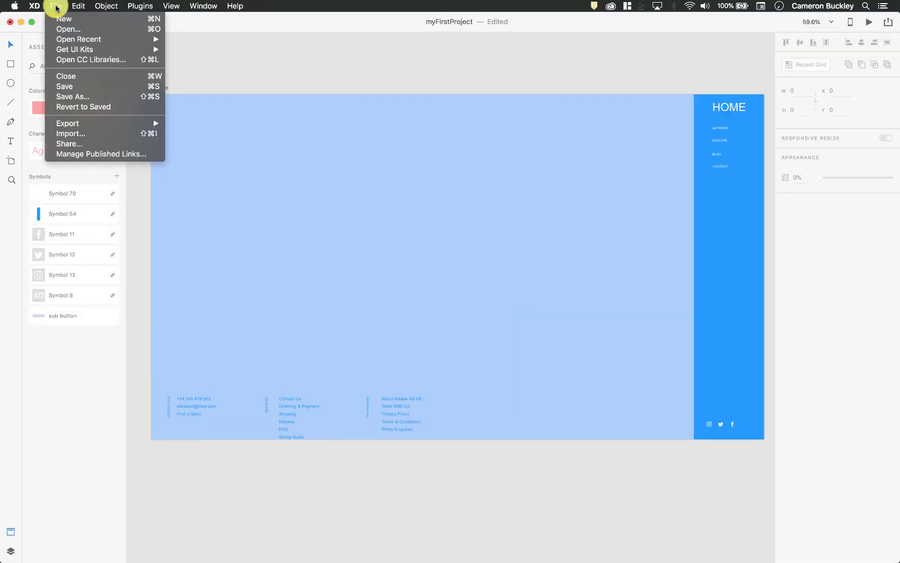
left_click(98, 134)
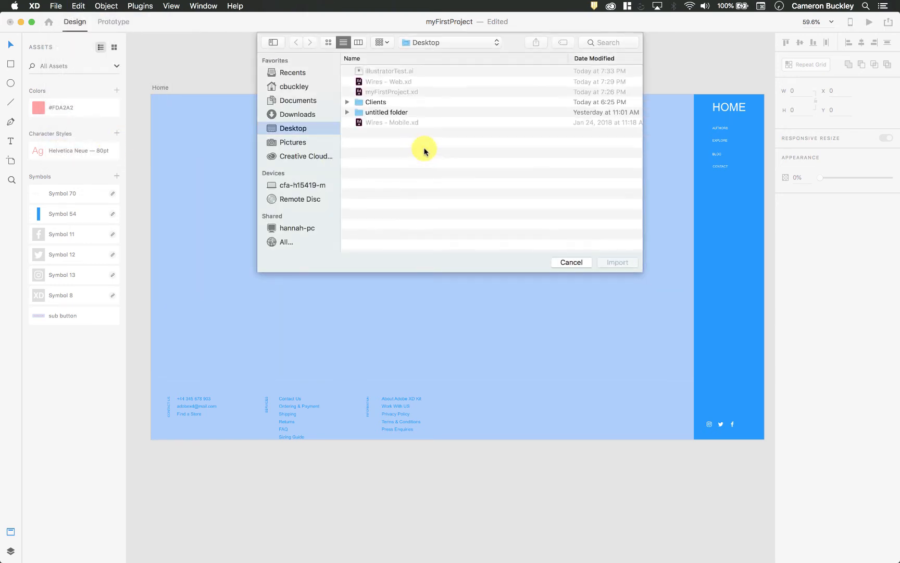
left_click(401, 71)
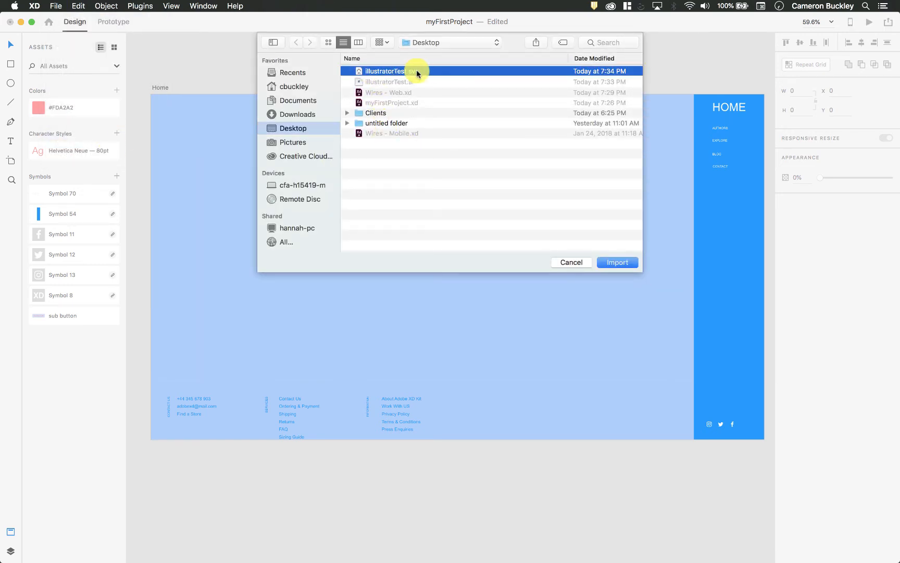
left_click(618, 263)
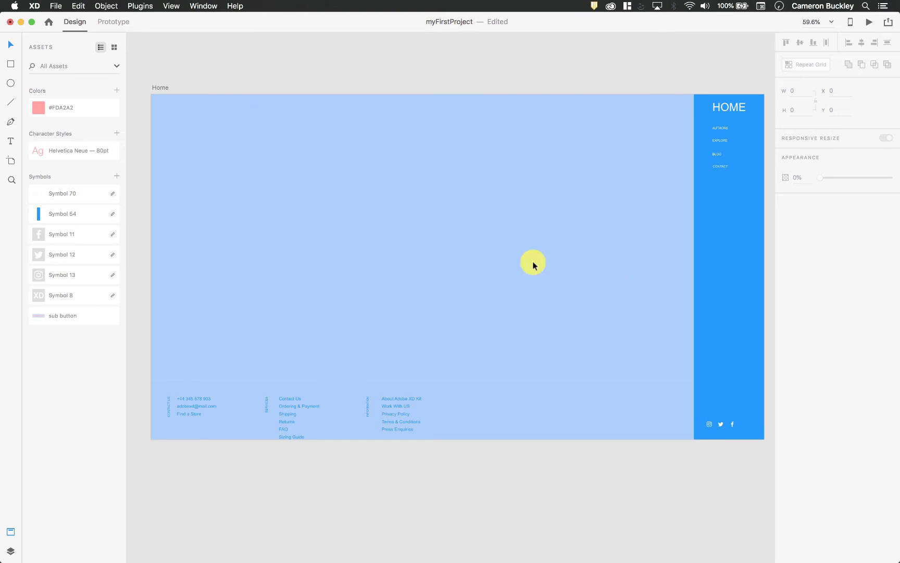
Enlarge the imported rectangle-and-egg artwork to about 340 × 292 from its upper-right corner and inspect it up close.
left_click_drag(456, 290, 555, 209)
scroll(547, 253, "up", 3)
scroll(547, 254, "up", 3)
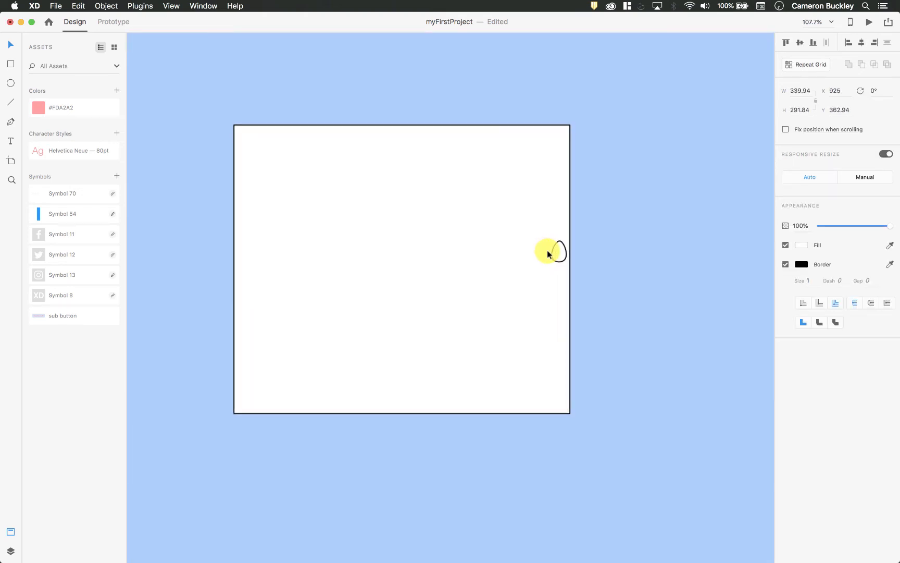
Enlarge the egg inside the imported artwork to about 98 × 126, shift the rectangle, and position the egg near the rectangle's centre.
double_click(552, 252)
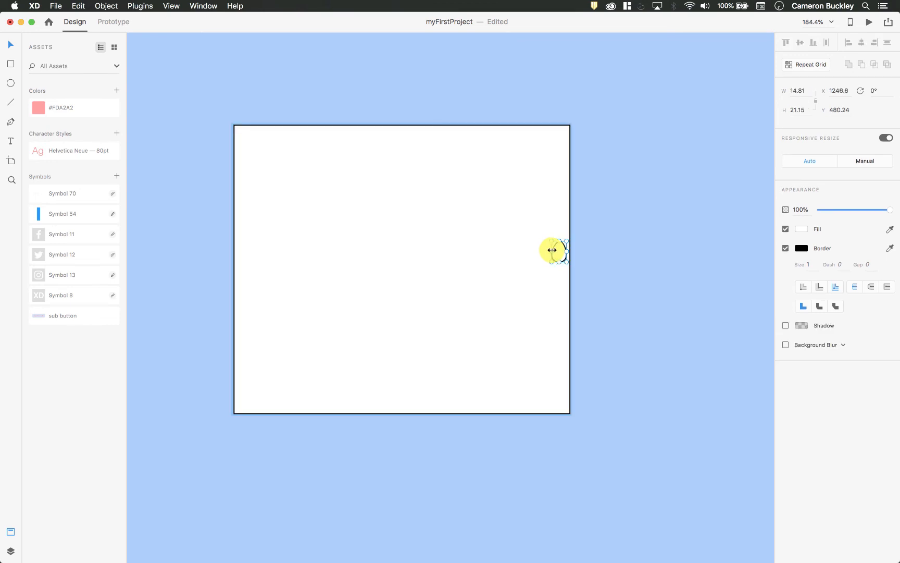
left_click_drag(552, 250, 555, 113)
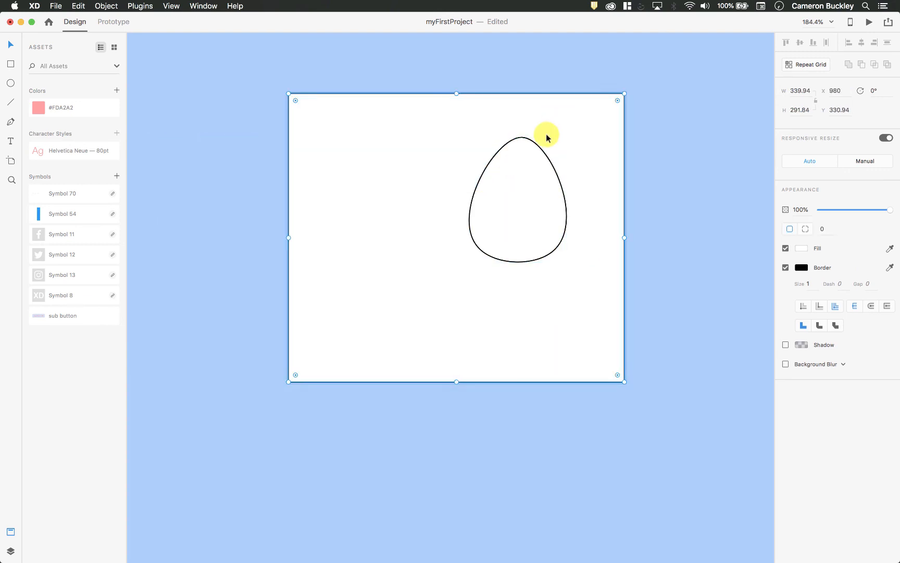
left_click(541, 147)
left_click_drag(540, 150, 528, 171)
left_click(543, 154)
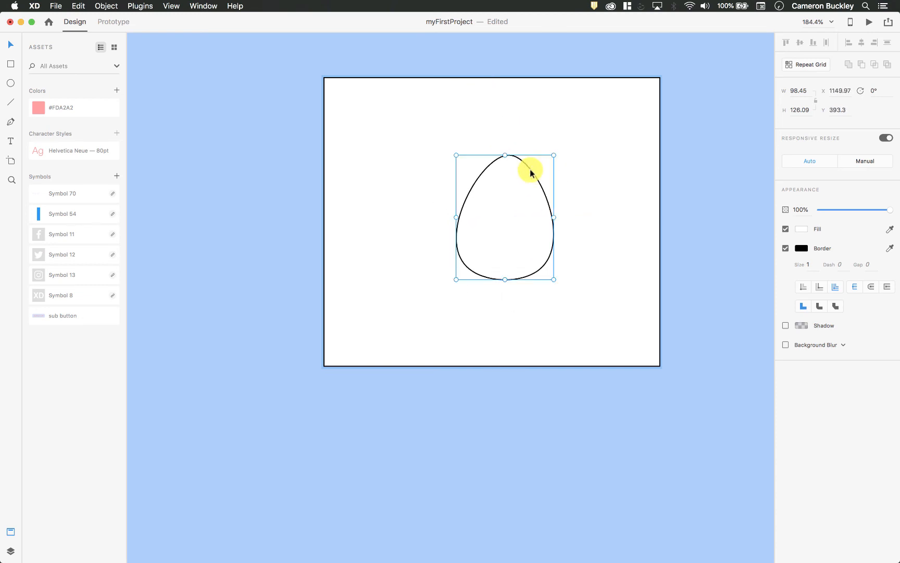
scroll(528, 170, "down", 5)
scroll(537, 200, "down", 3)
left_click(592, 223)
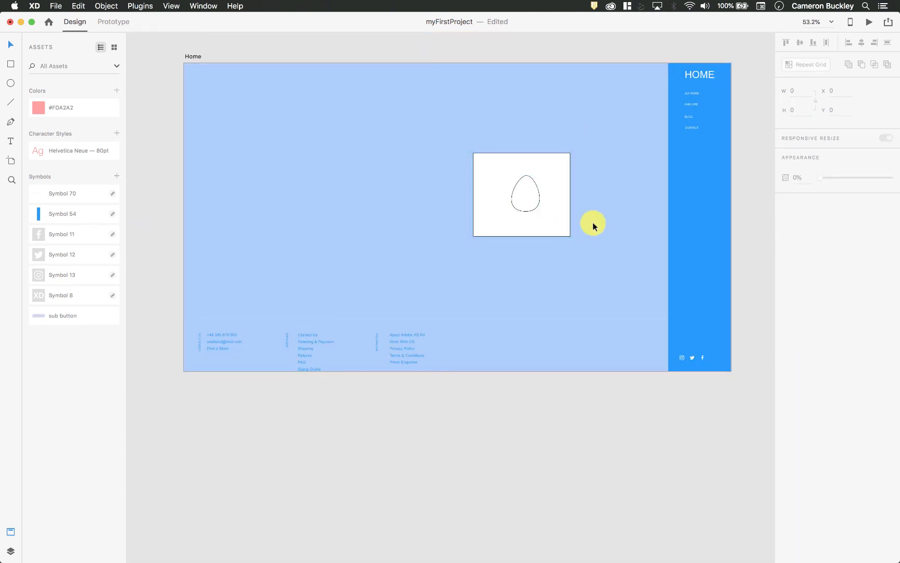
Bring up the file commands for the myFirstProject document.
scroll(593, 223, "up", 3)
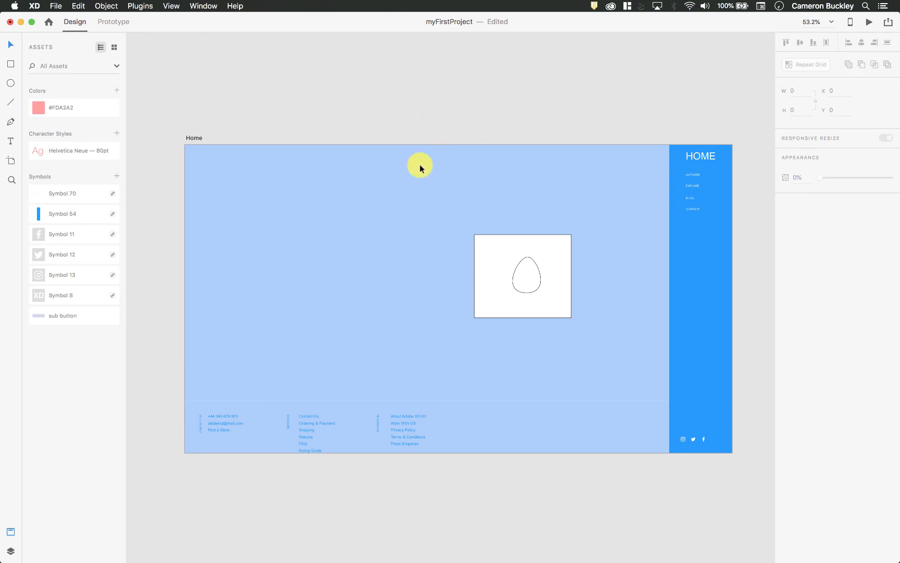
left_click(55, 14)
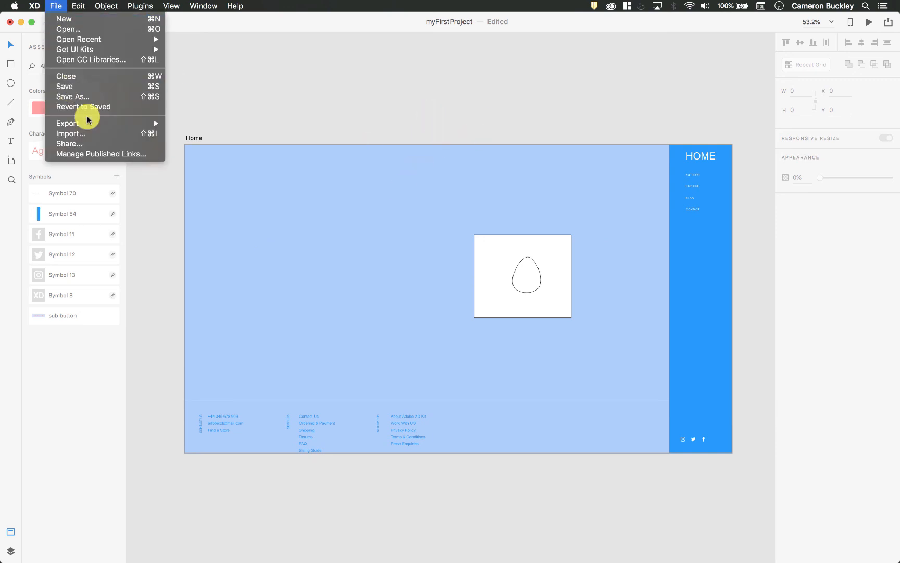